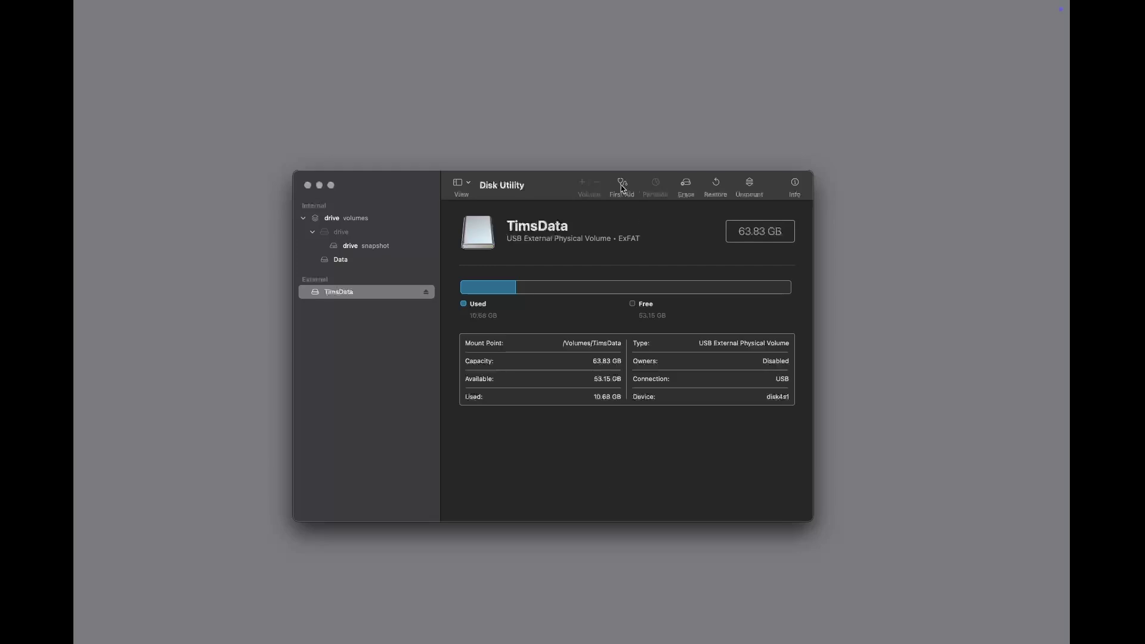
Step: Run First Aid on the TimsData volume and close the report once it reports OK
click(623, 184)
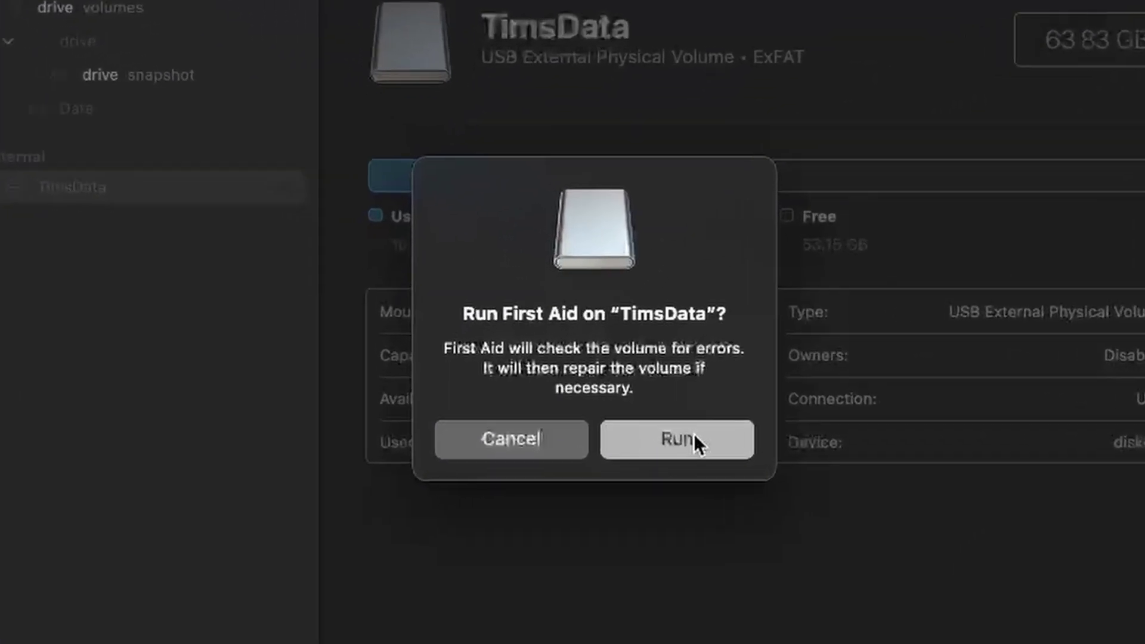
click(693, 435)
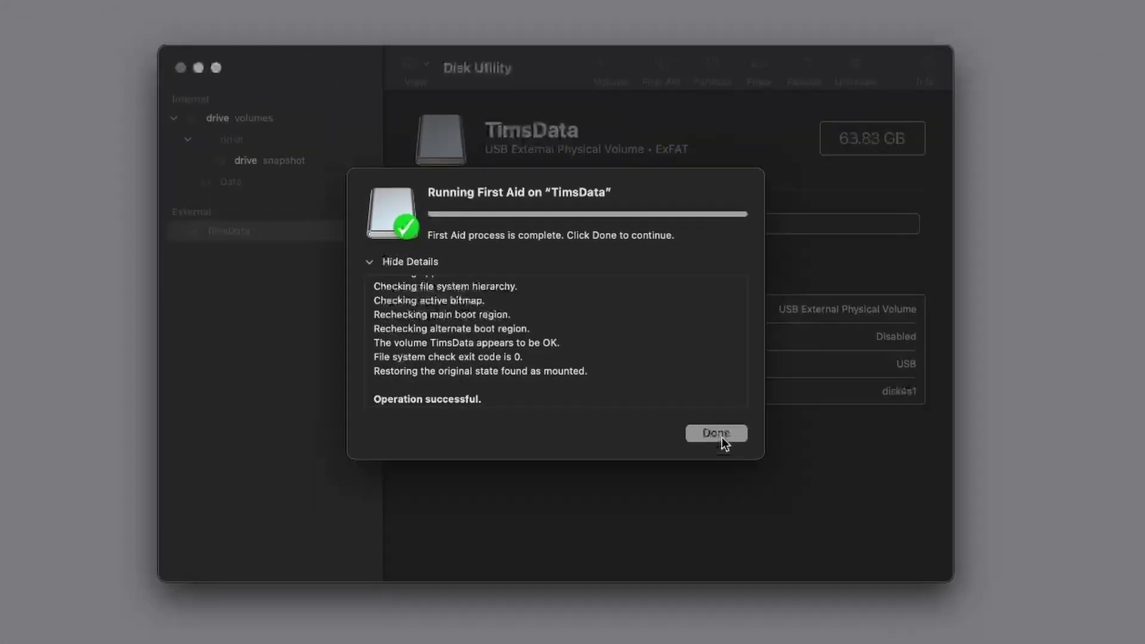
click(767, 458)
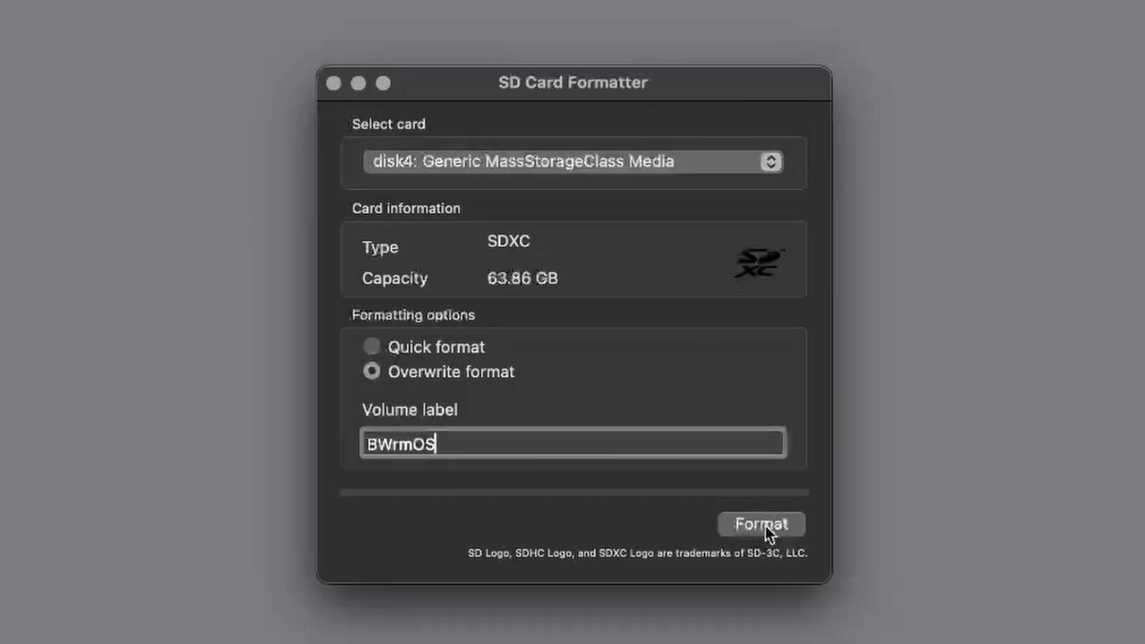
Step: Start the Overwrite format of the 63.86 GB card labelled BWrmOS and confirm erasing it
click(762, 525)
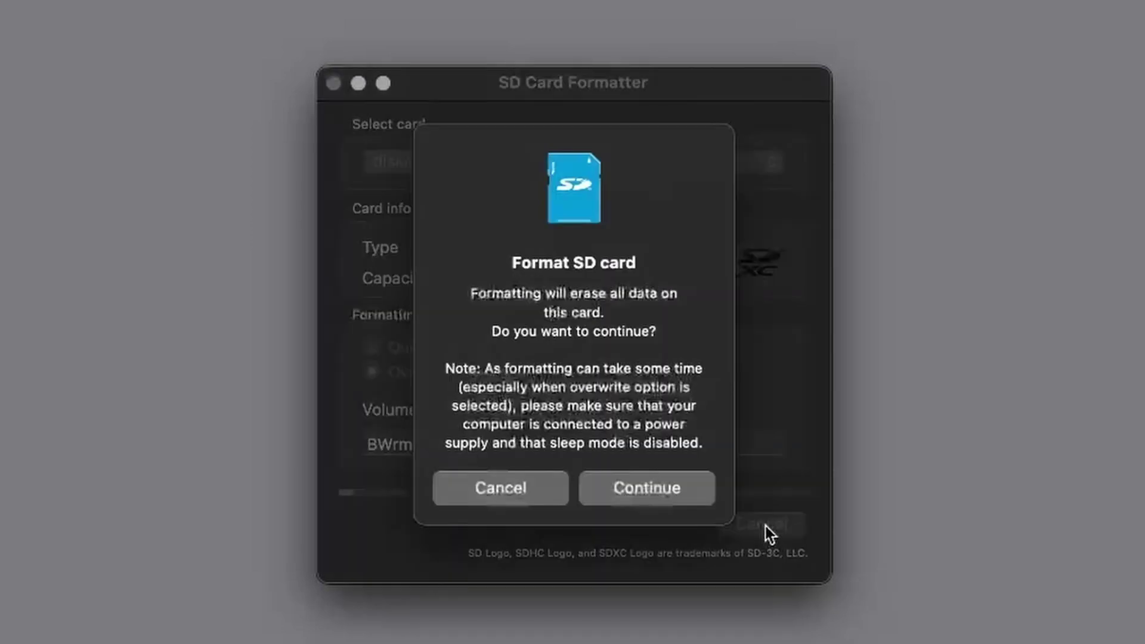
click(658, 490)
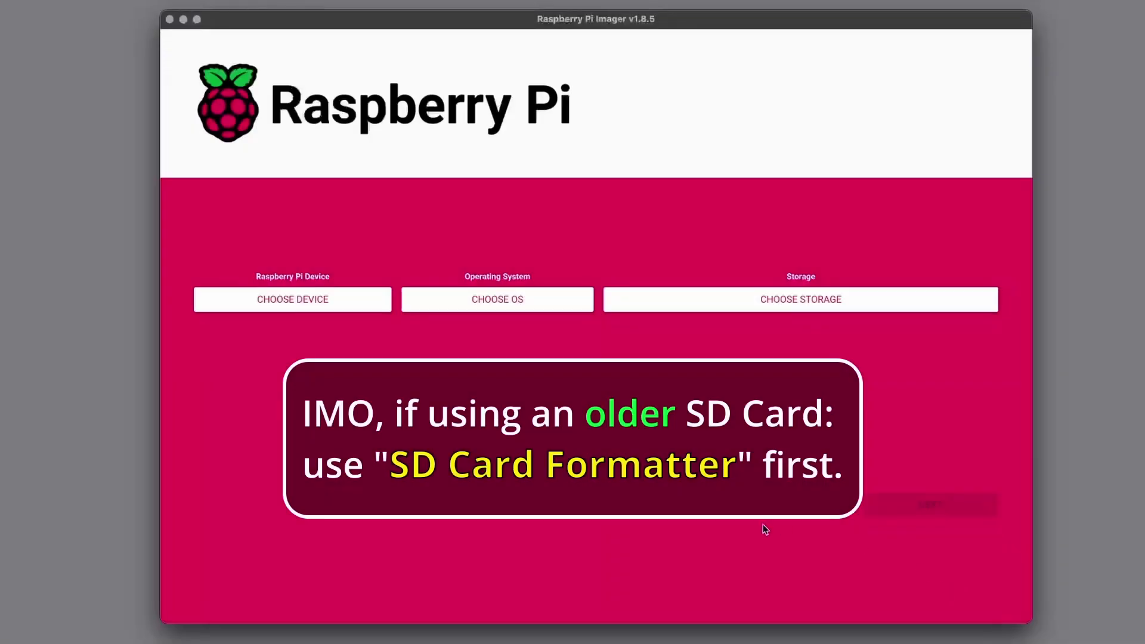
Step: Select Raspberry Pi 5, Raspberry Pi OS (64-bit) and the 63.9 GB card, then edit customisation settings
click(315, 301)
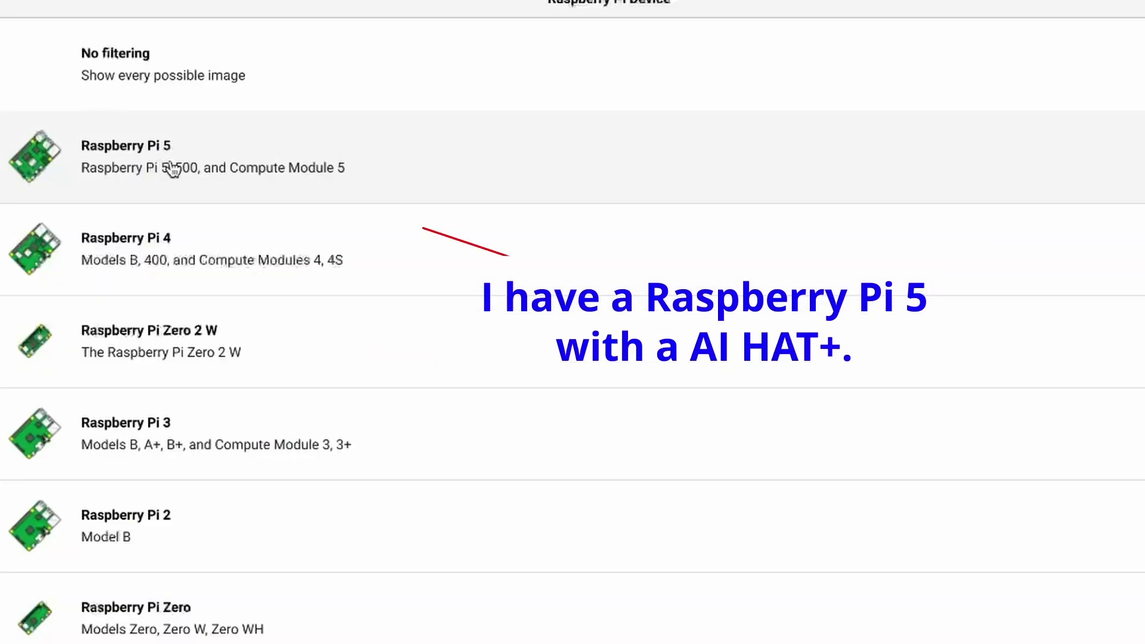
click(209, 172)
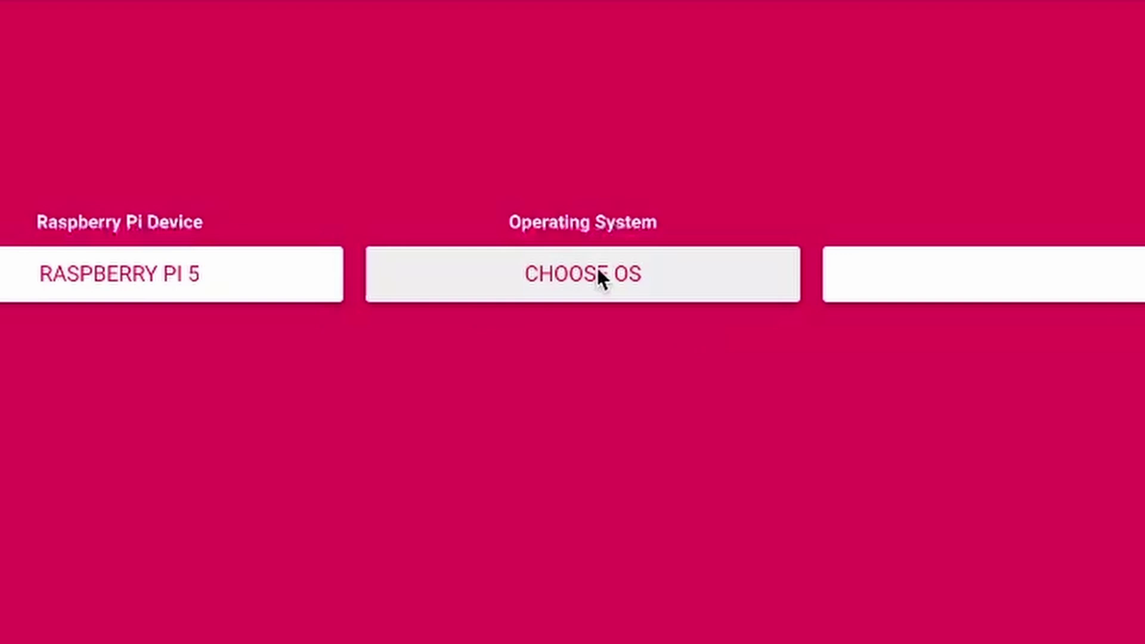
click(600, 271)
click(361, 145)
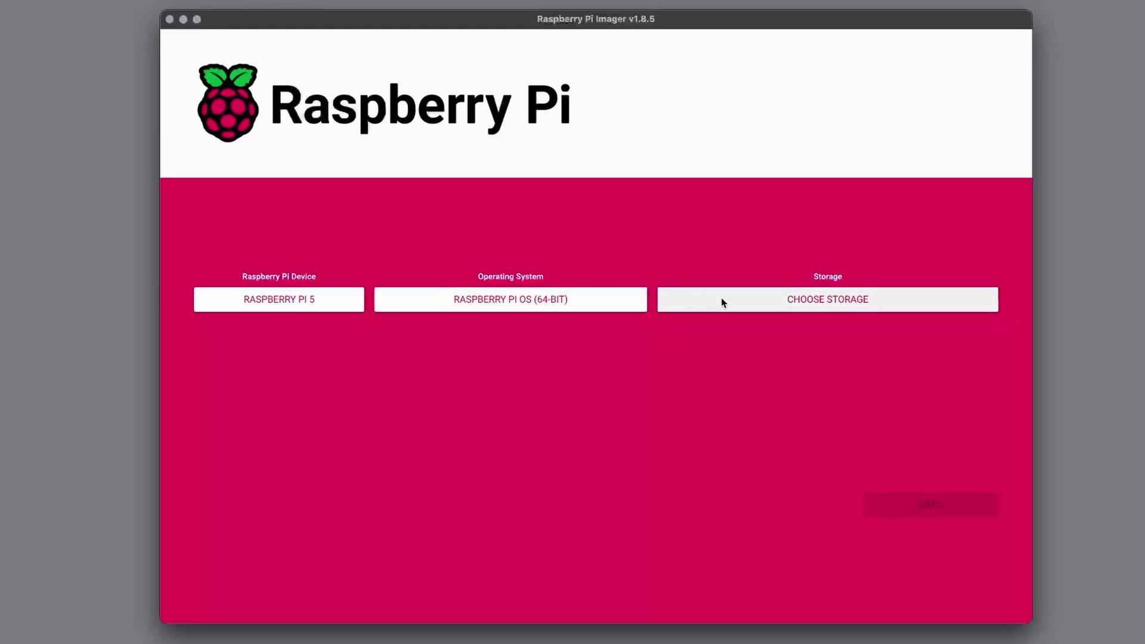
click(722, 301)
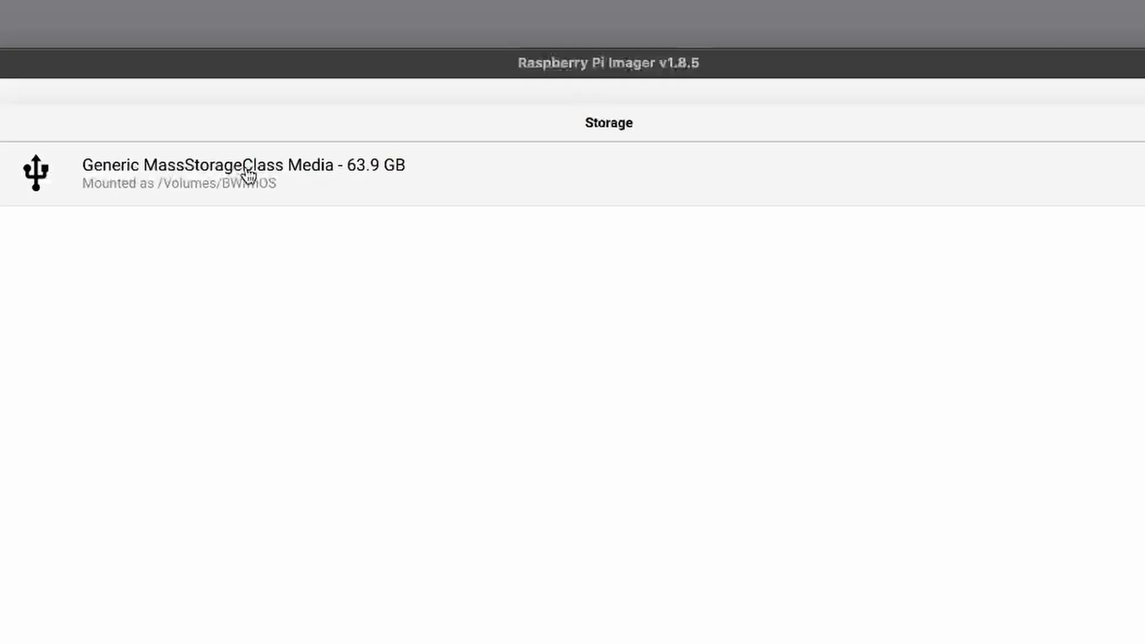
click(227, 179)
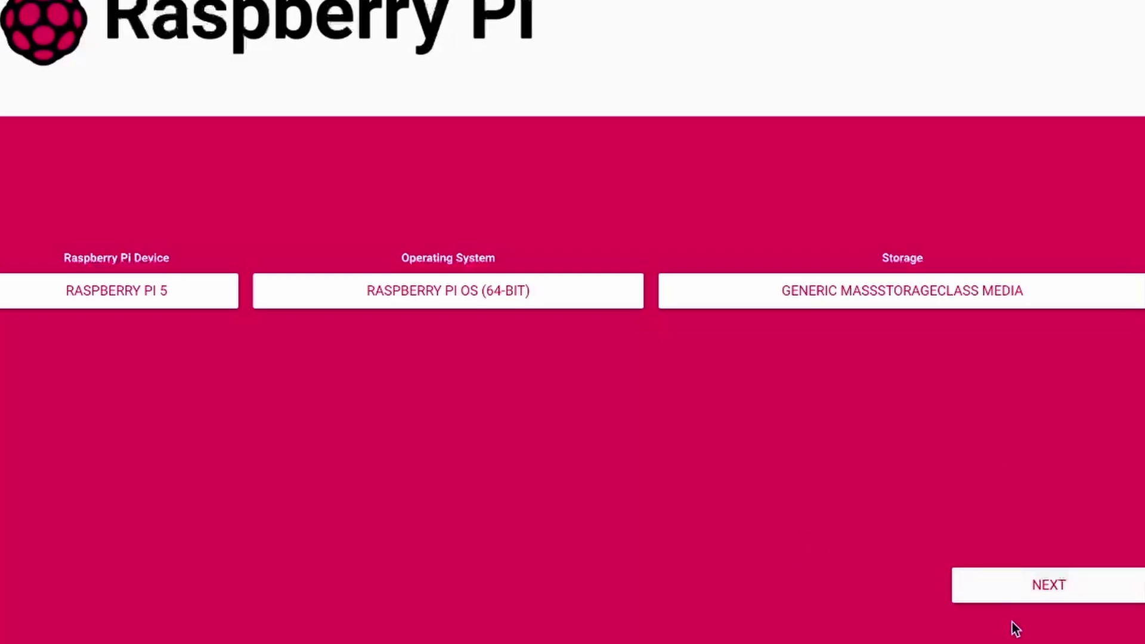
click(1038, 586)
click(398, 377)
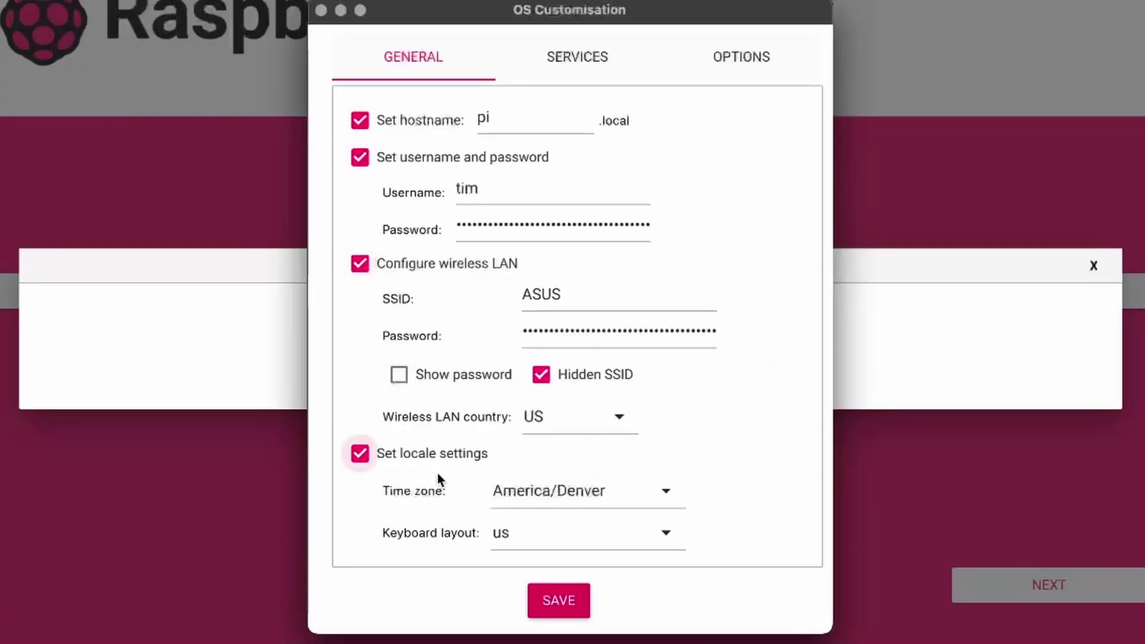
Step: Enable SSH password authentication and turn off the finish sound, then save the customisation
click(578, 56)
click(401, 158)
click(743, 58)
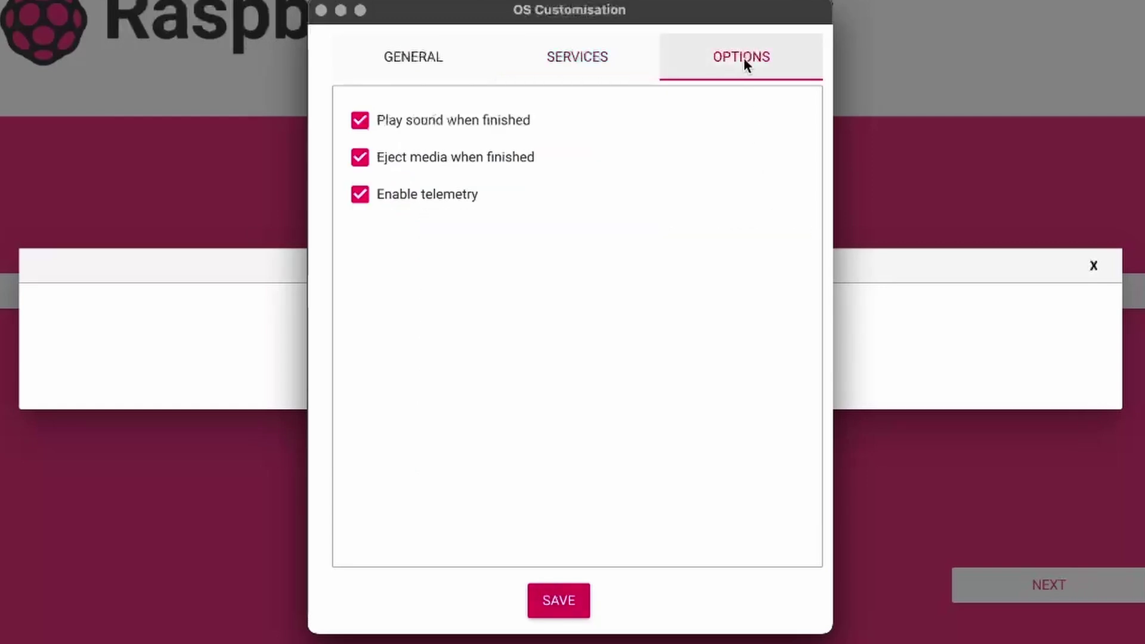
click(361, 120)
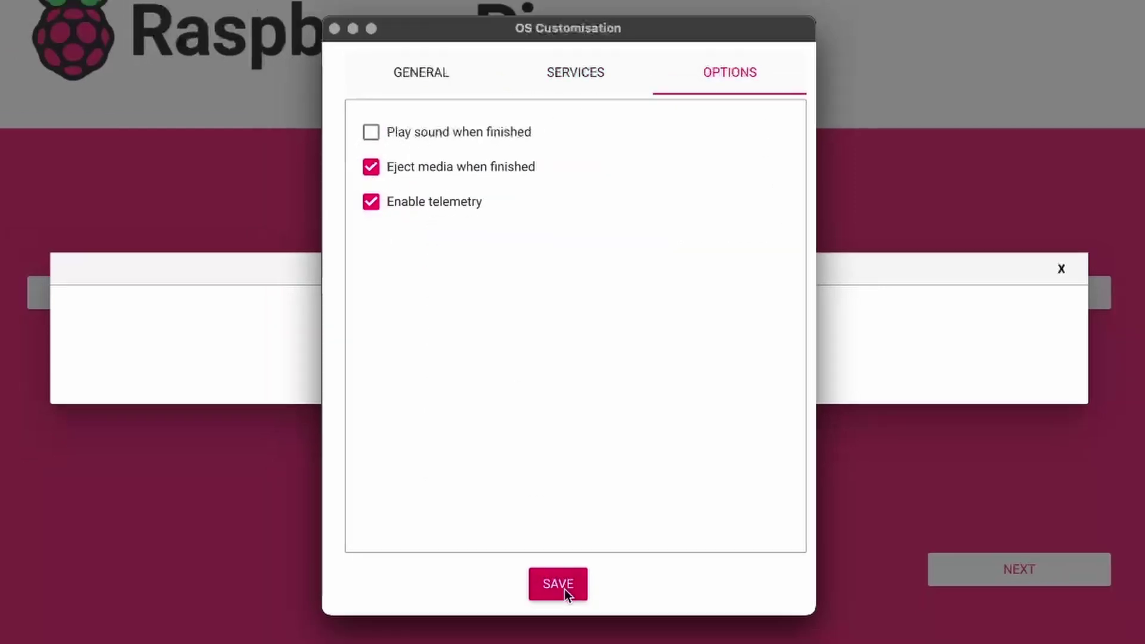
click(560, 584)
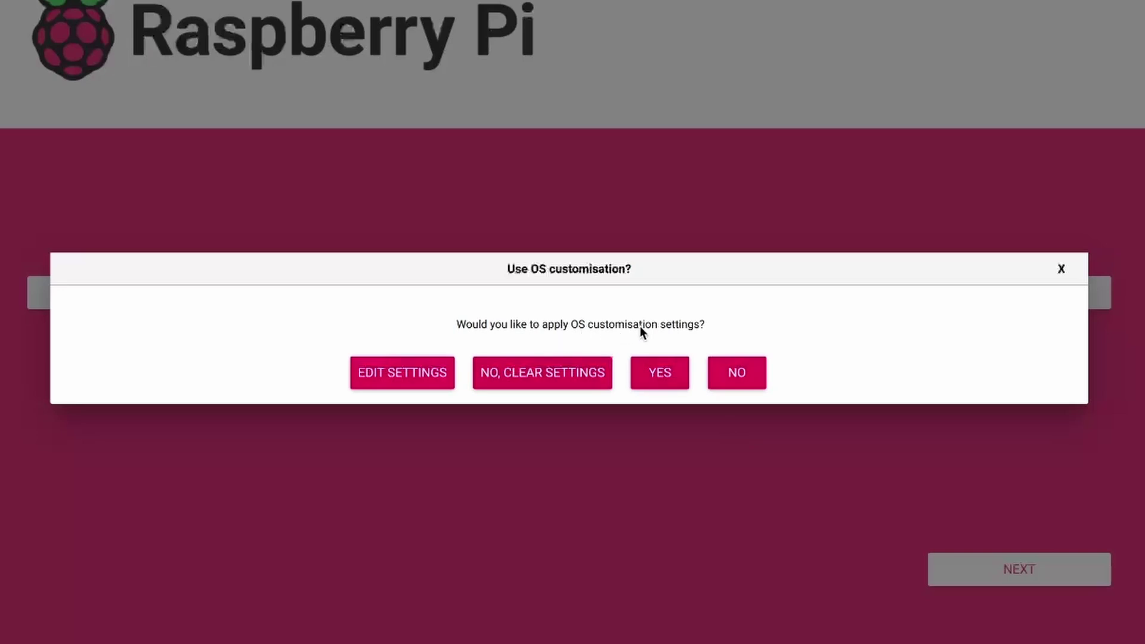
Step: Apply the customisation, confirm erasing the card, and write the image until it succeeds
click(669, 362)
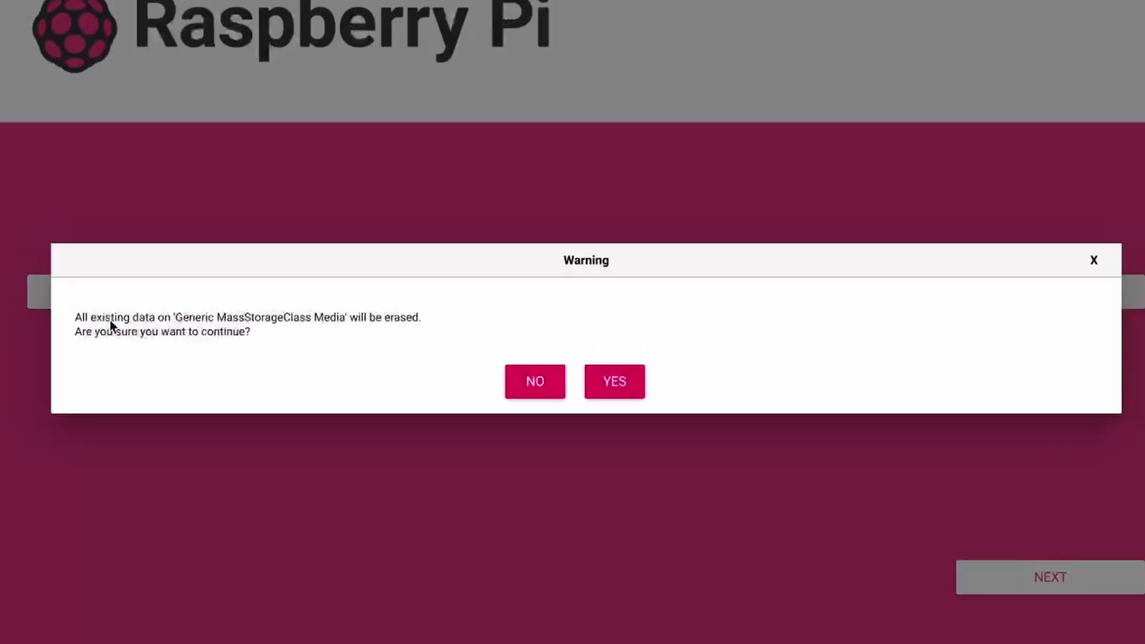
click(620, 385)
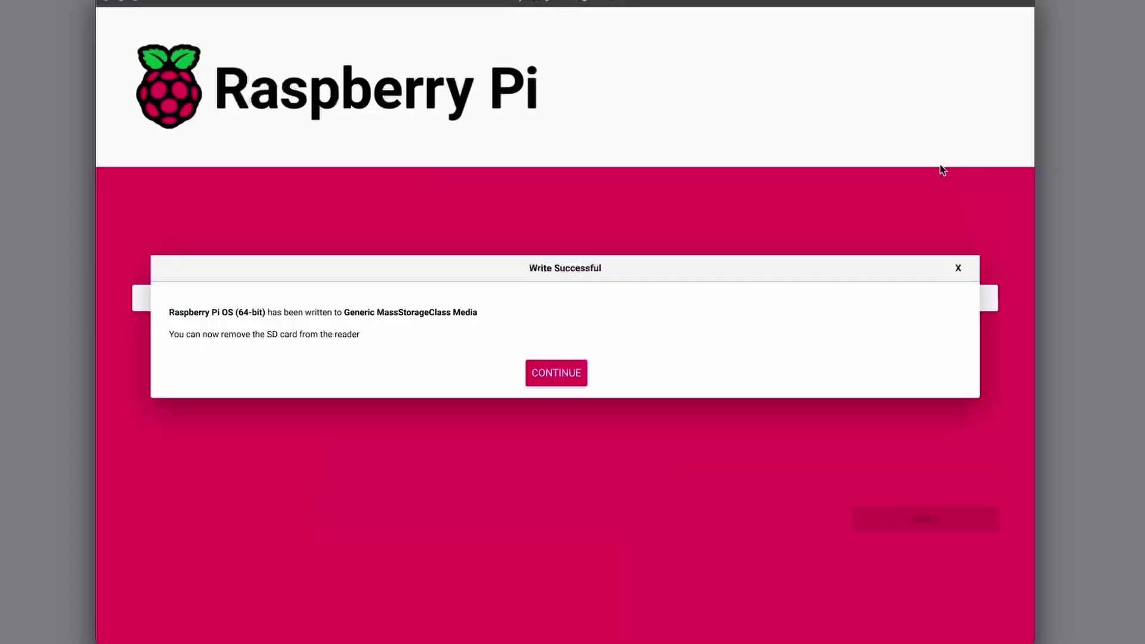
click(556, 374)
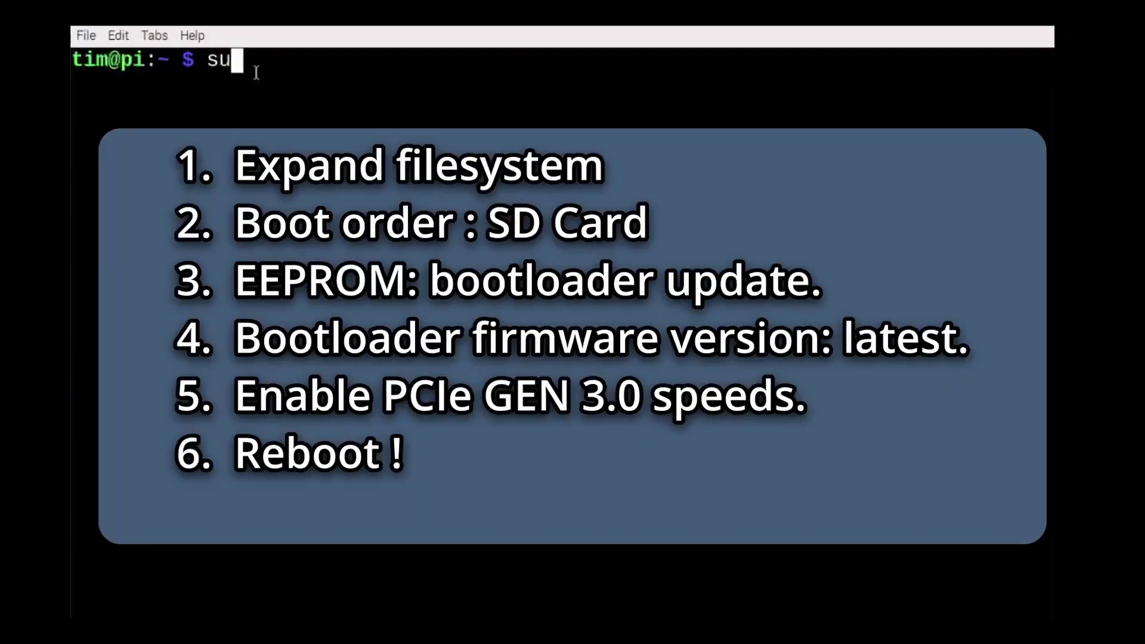
Step: Launch raspi-config and expand the filesystem to fill the SD card
text(do raspi-co)
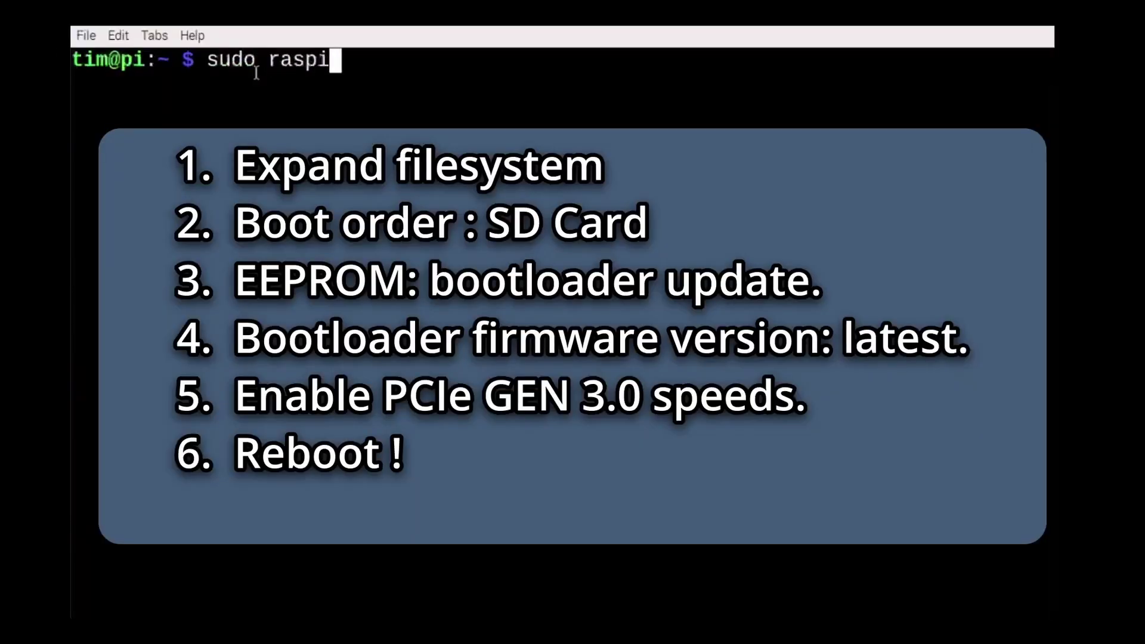
text(nfig)
key(Return)
key(Down)
key(Down)
key(Down)
key(Down)
key(Down)
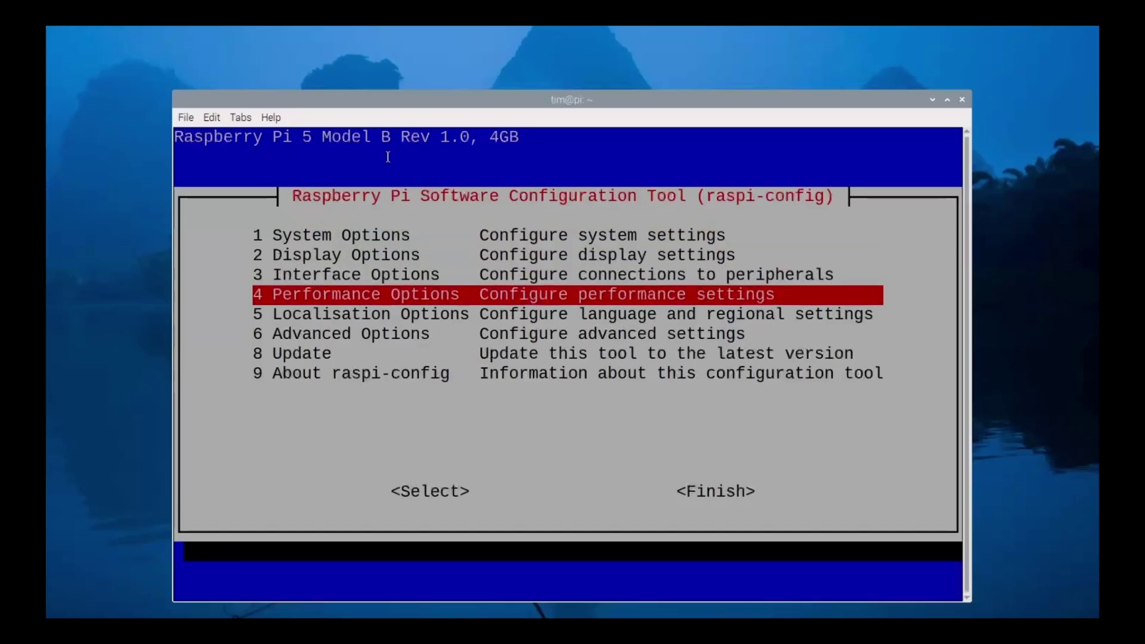
key(Return)
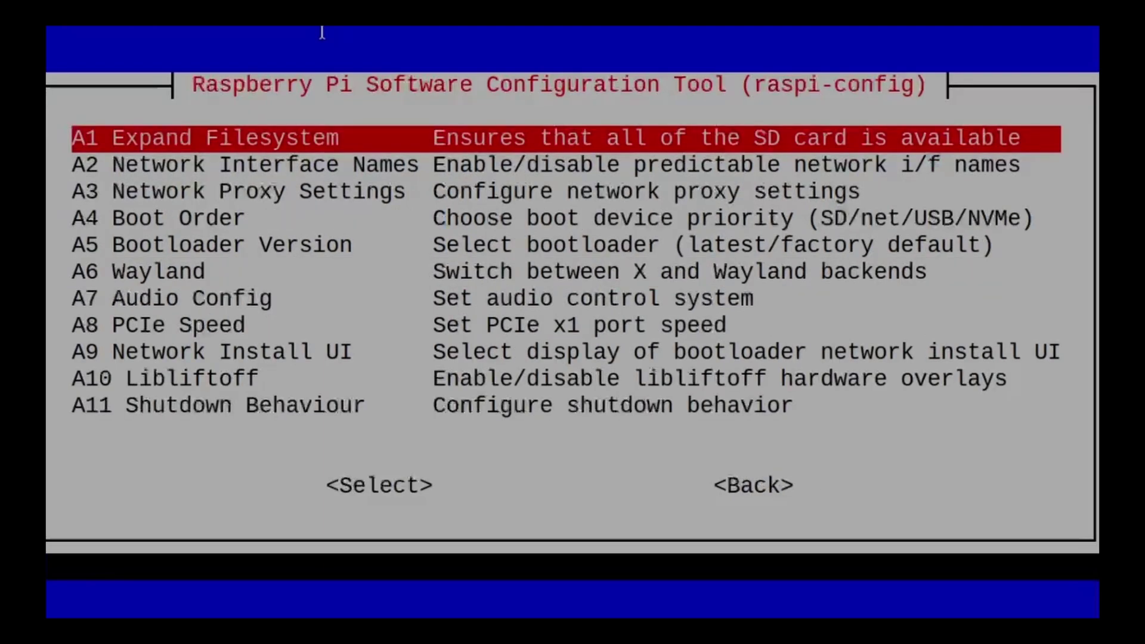
key(Return)
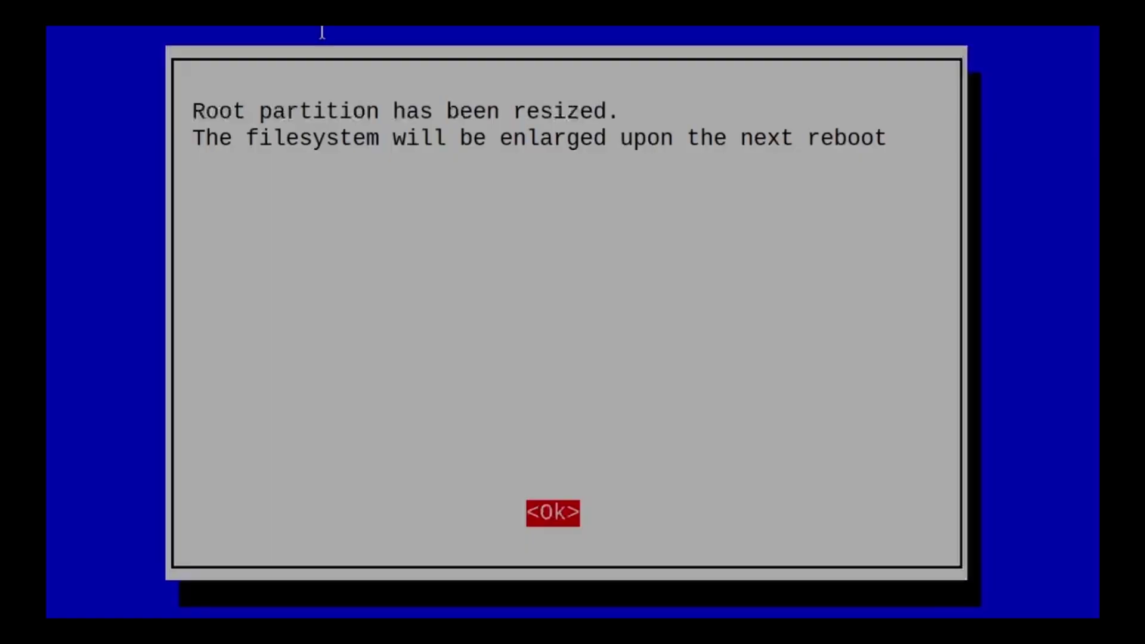
key(Return)
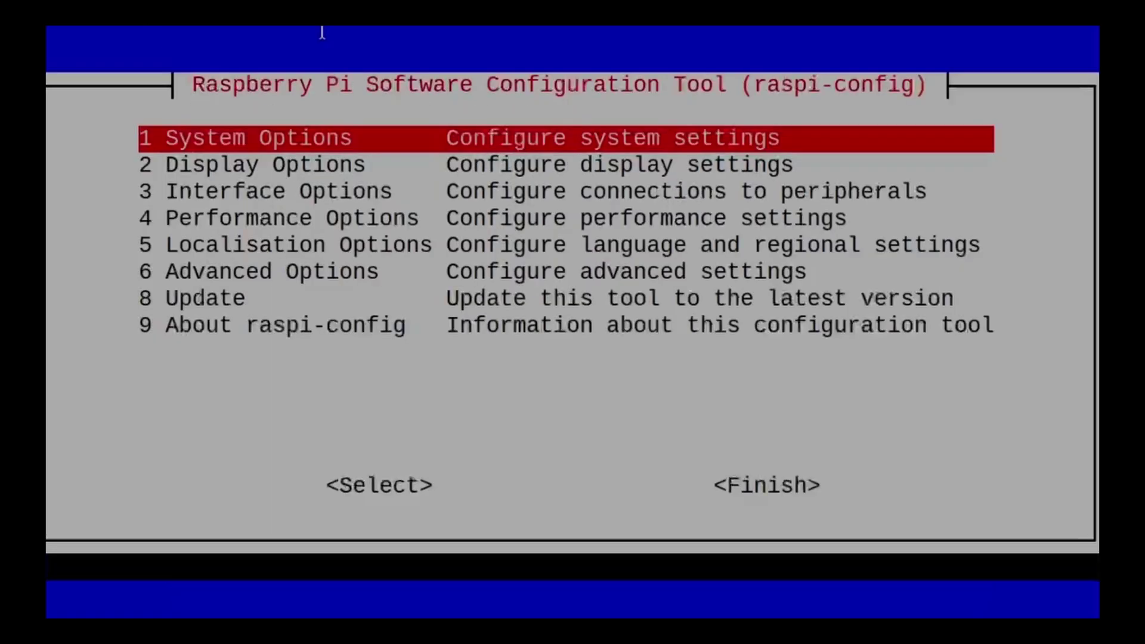
Step: Set the boot order to SD card first and install the latest local EEPROM image
key(Down)
key(Down)
key(Down)
key(Down)
key(Down)
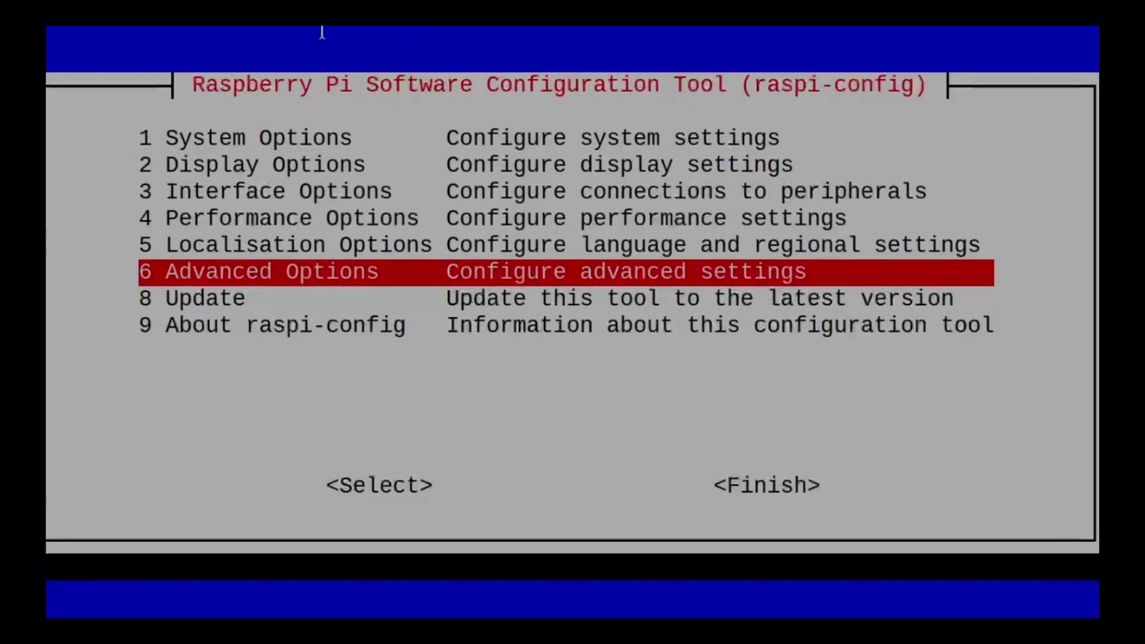
key(Return)
key(Down)
key(Down)
key(Down)
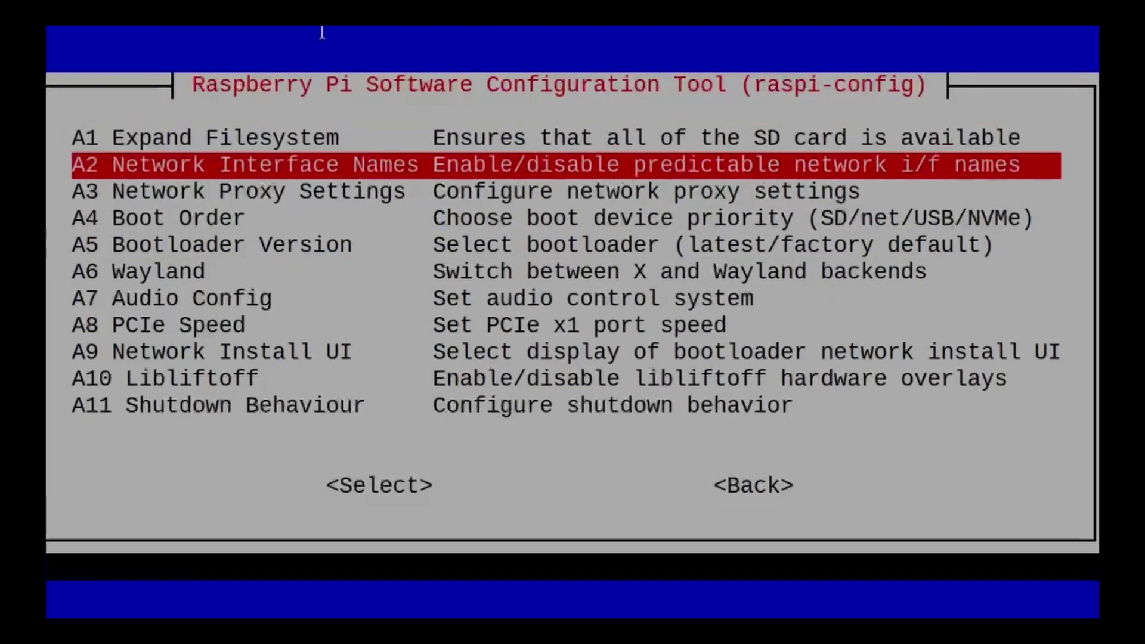
key(Return)
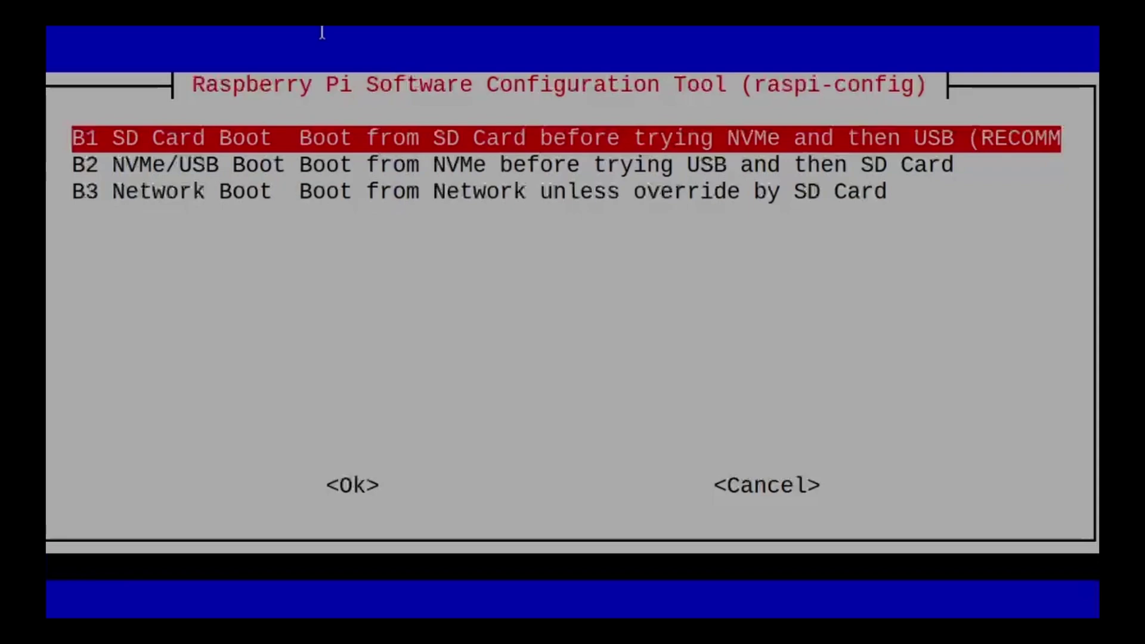
key(Return)
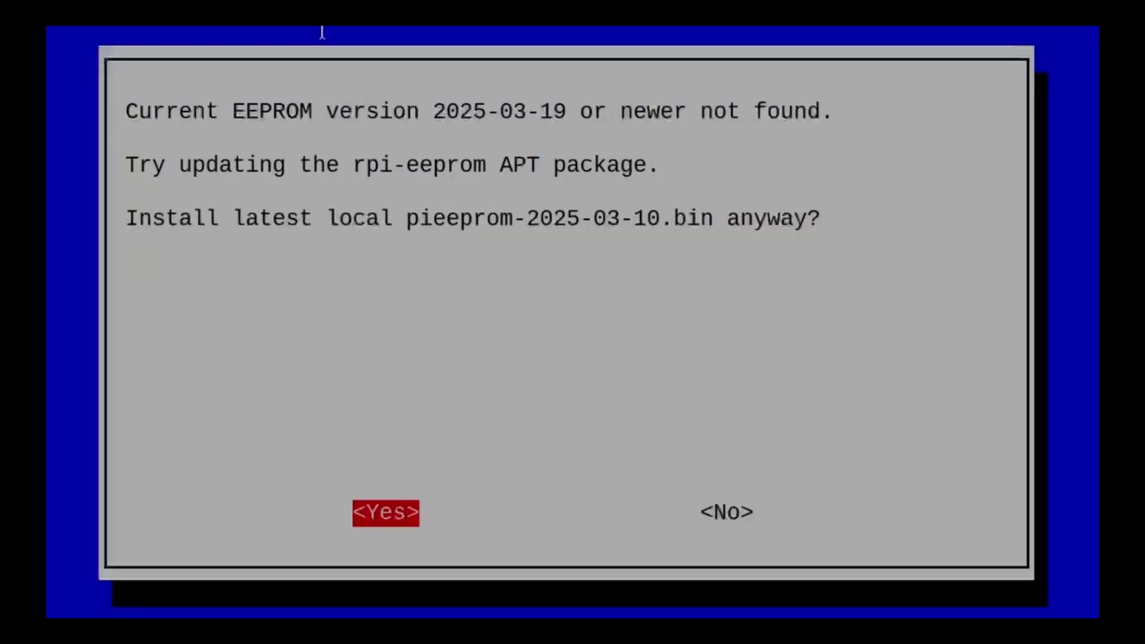
key(Return)
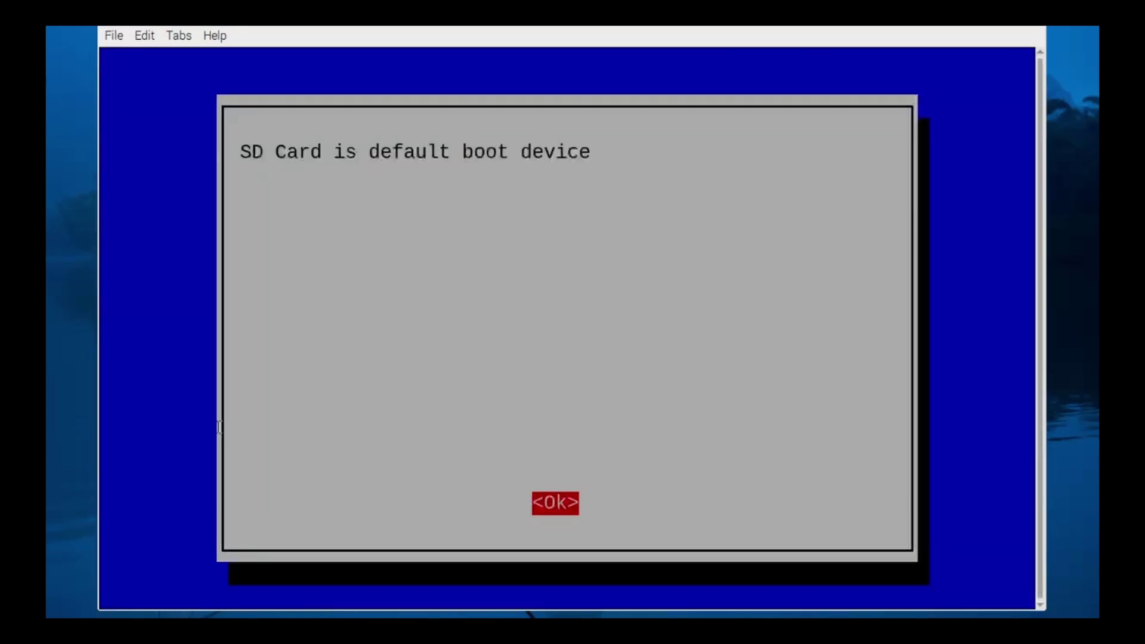
key(Return)
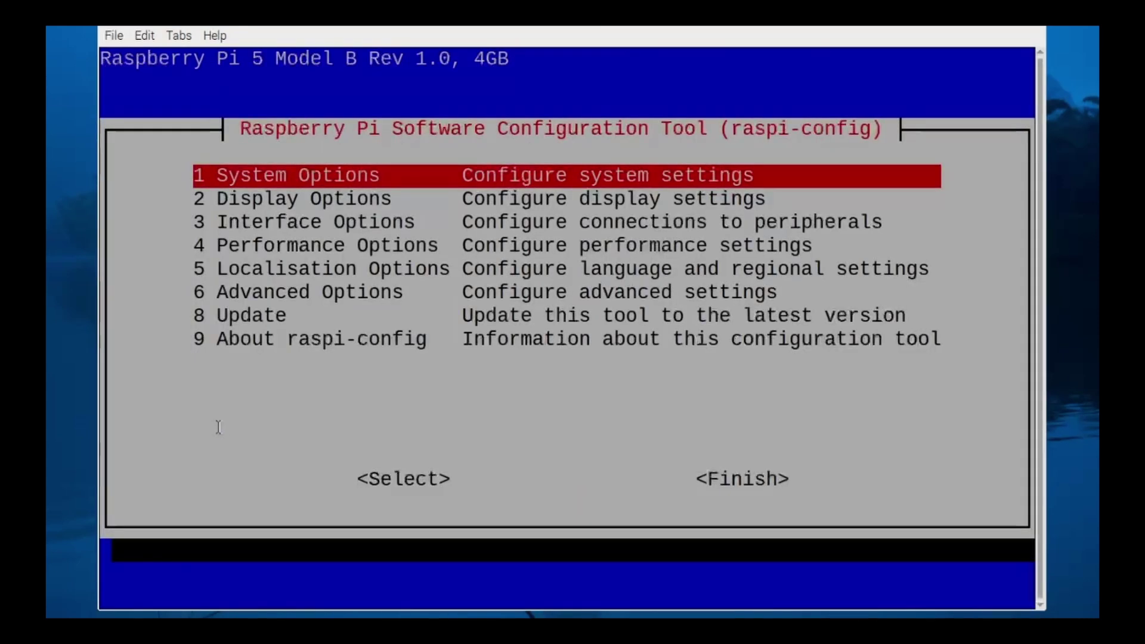
Step: Choose the E1 Latest bootloader version and decline resetting its configuration to defaults
key(Down)
key(Down)
key(Down)
key(Down)
key(Down)
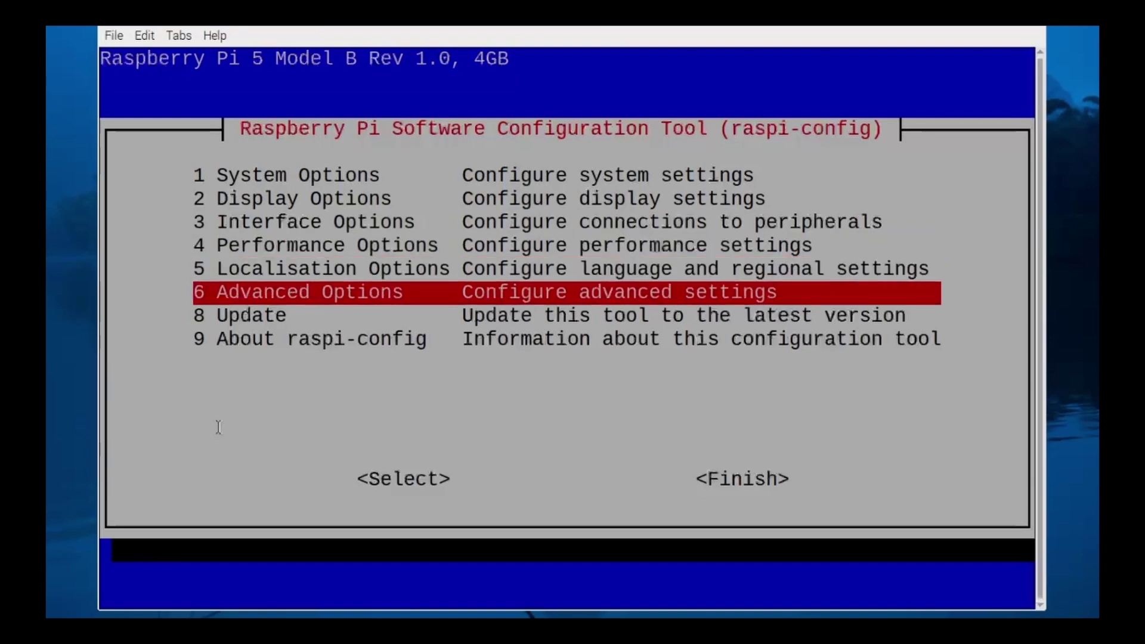
key(Return)
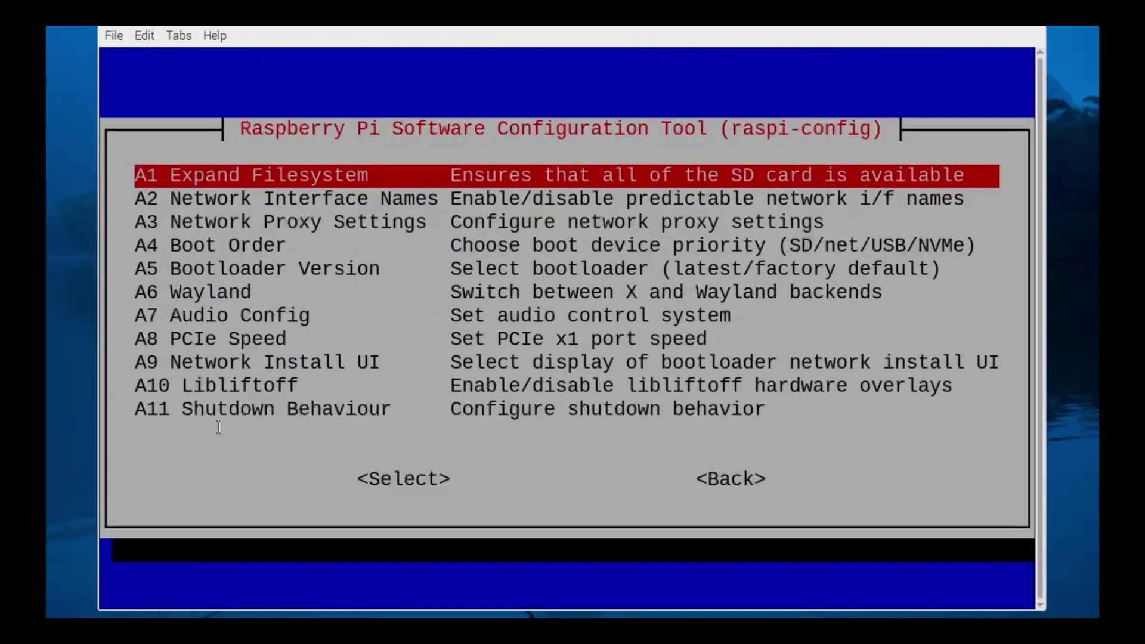
key(Down)
key(Down)
key(Down)
key(Down)
key(Return)
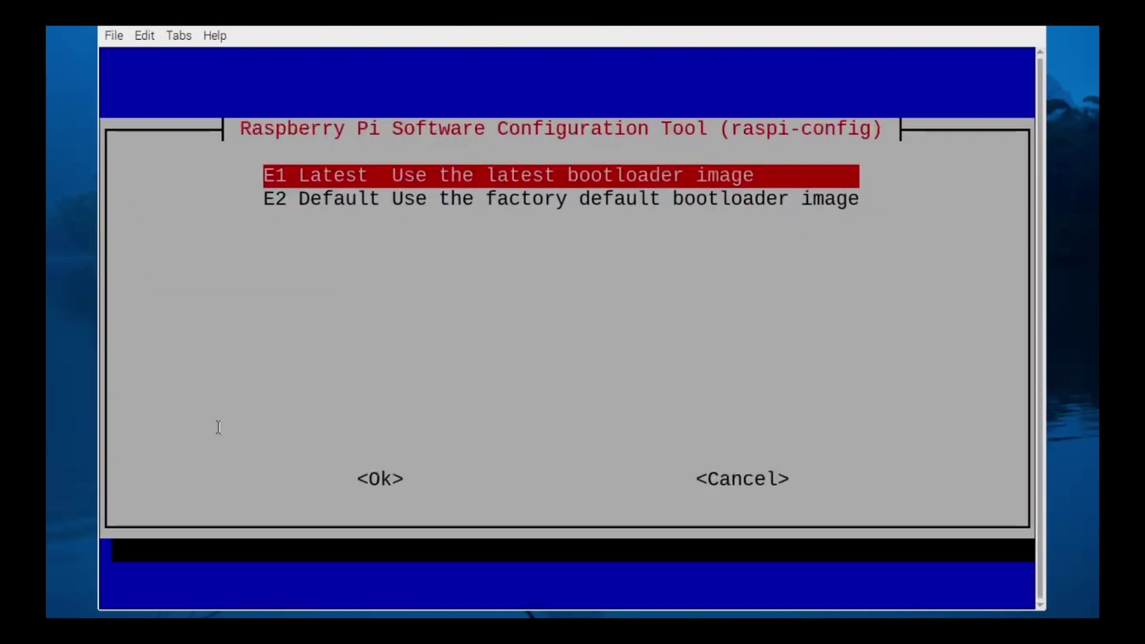
key(Return)
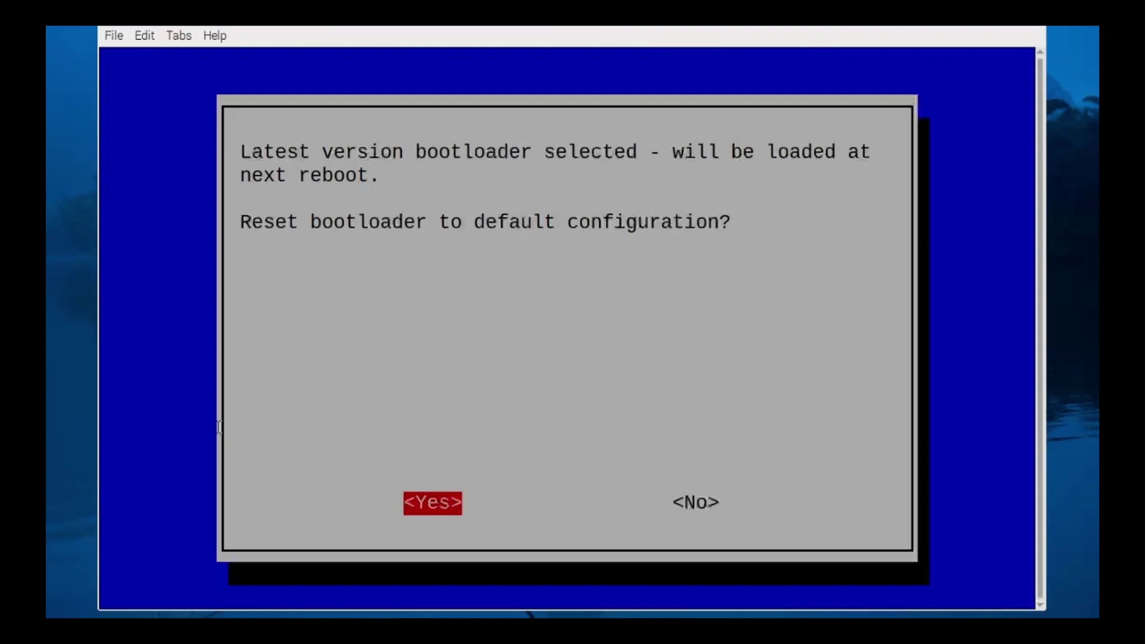
key(Right)
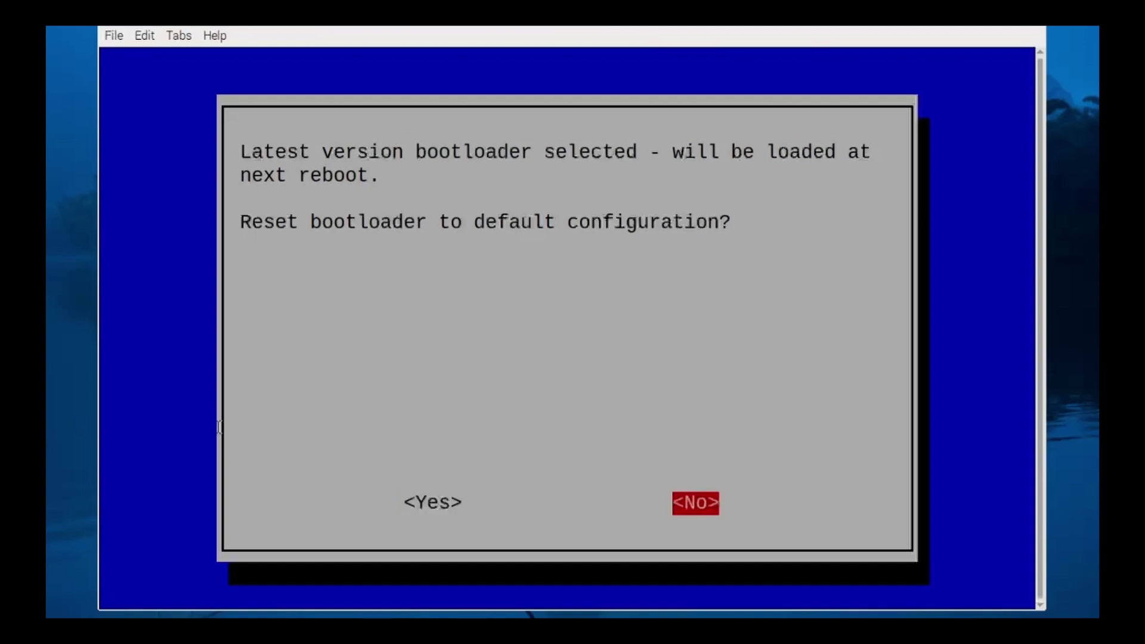
key(Return)
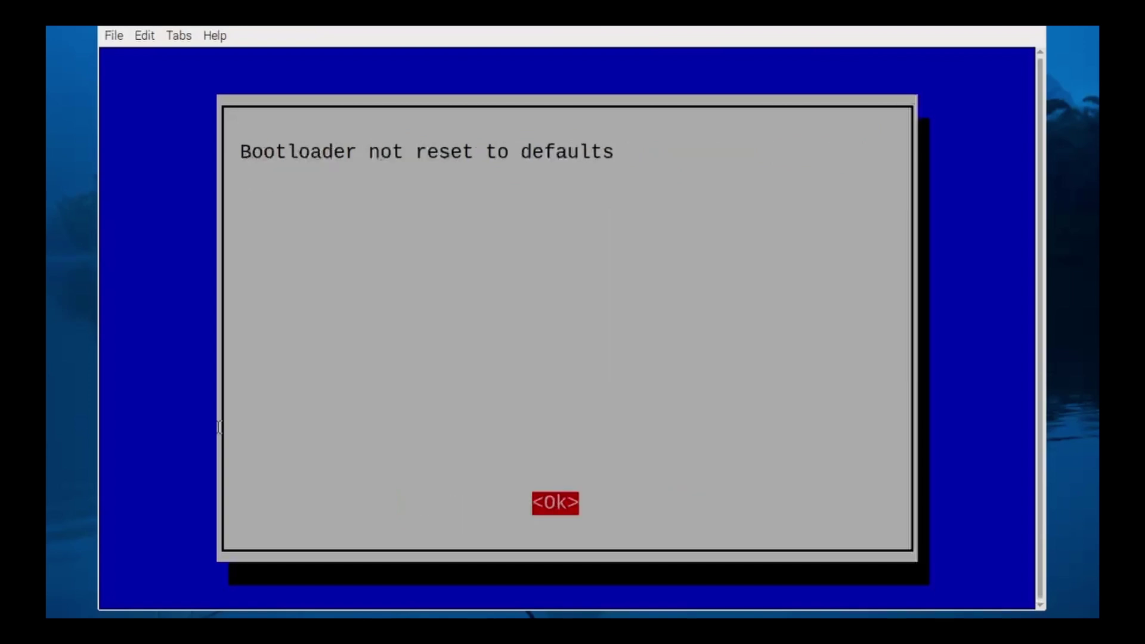
key(Return)
Step: Enable PCIe Gen 3 under Advanced Options > PCIe Speed
key(Down)
key(Down)
key(Down)
key(Down)
key(Down)
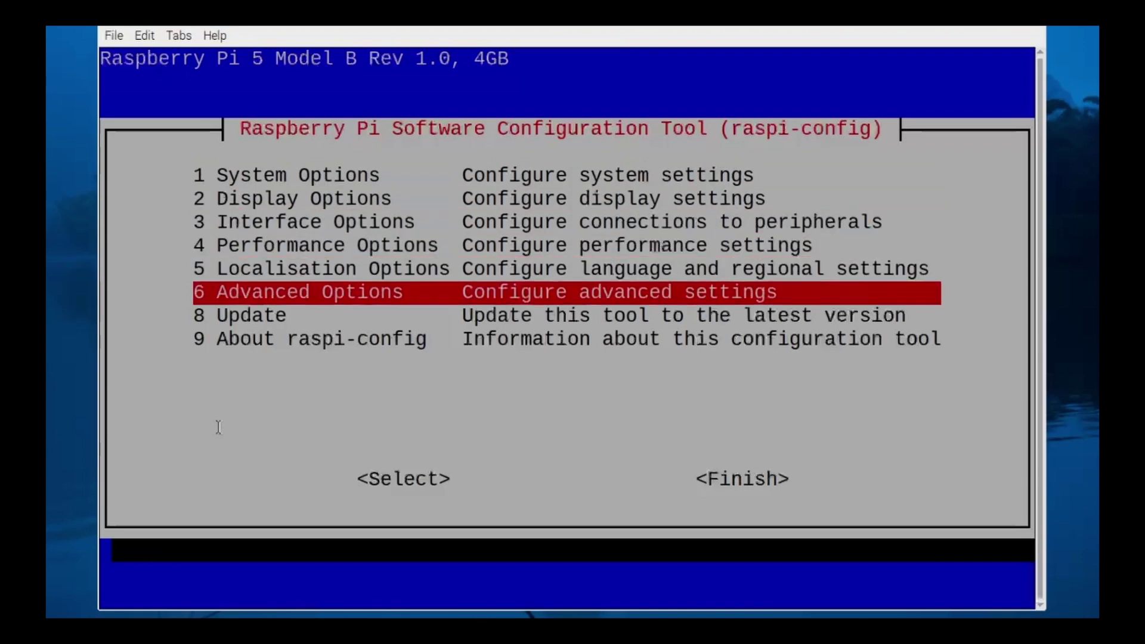
key(Return)
key(Down)
key(Down)
key(Down)
key(Down)
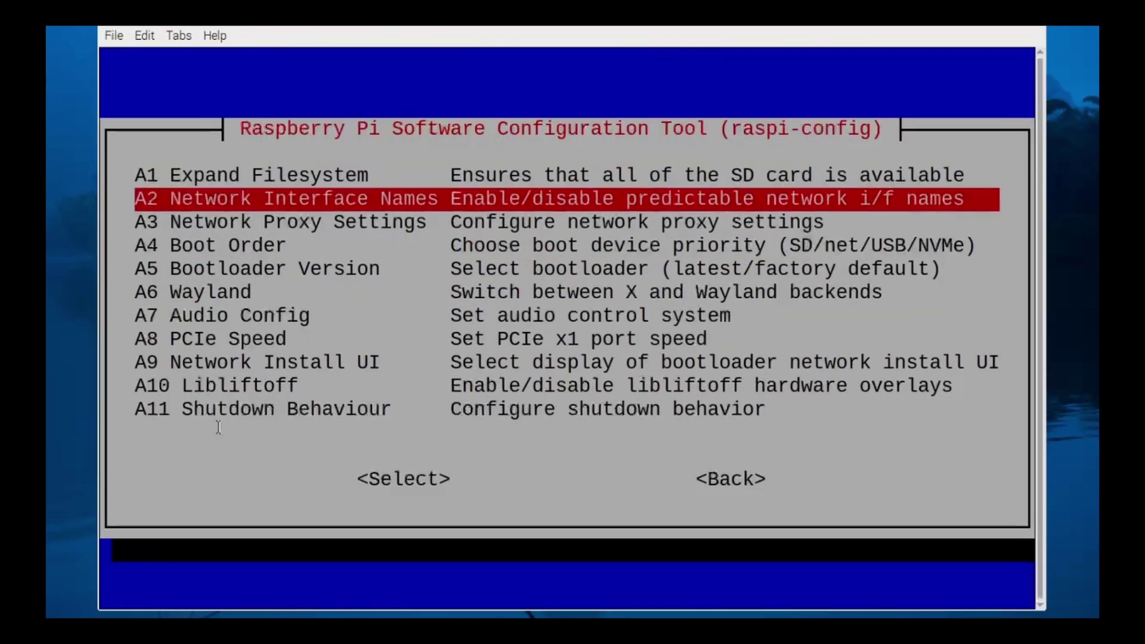
key(Down)
key(Down)
key(Down)
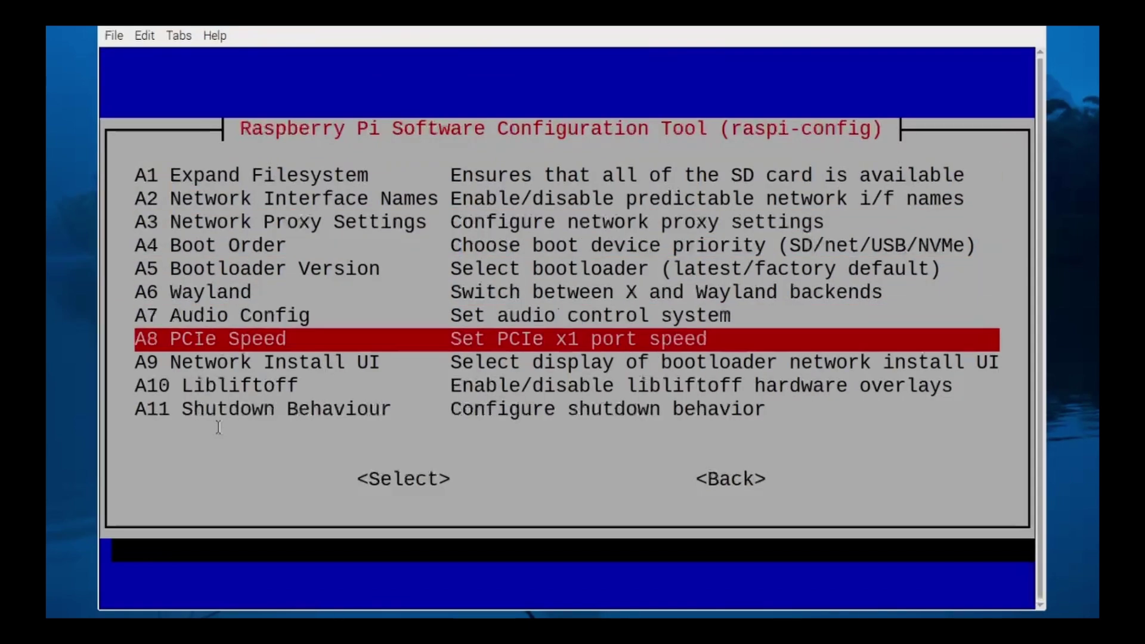
key(Return)
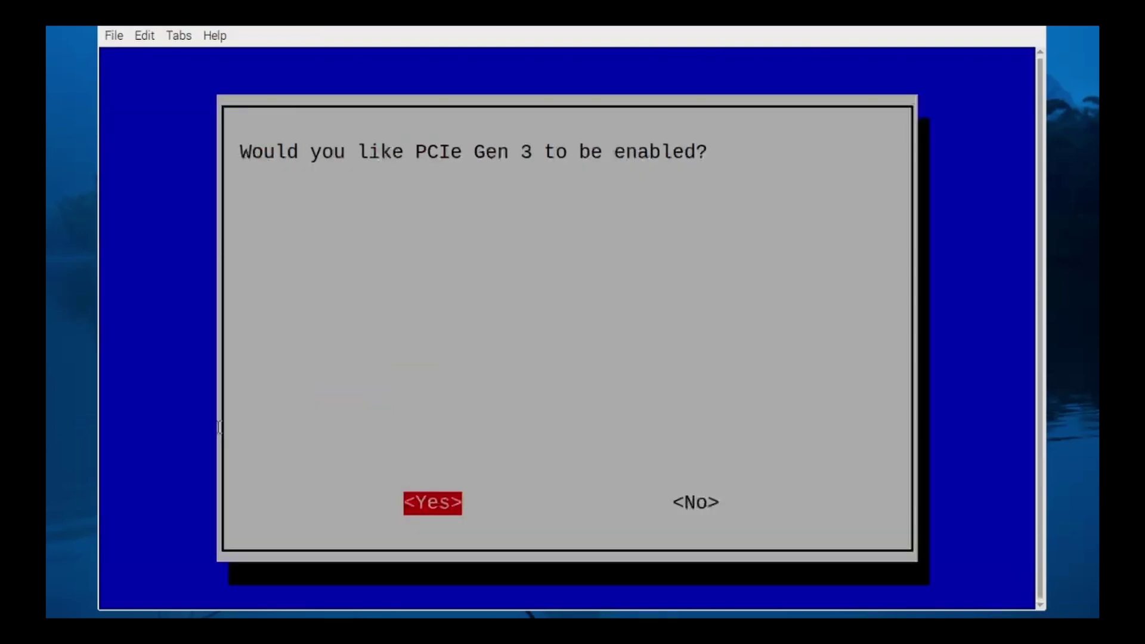
key(Return)
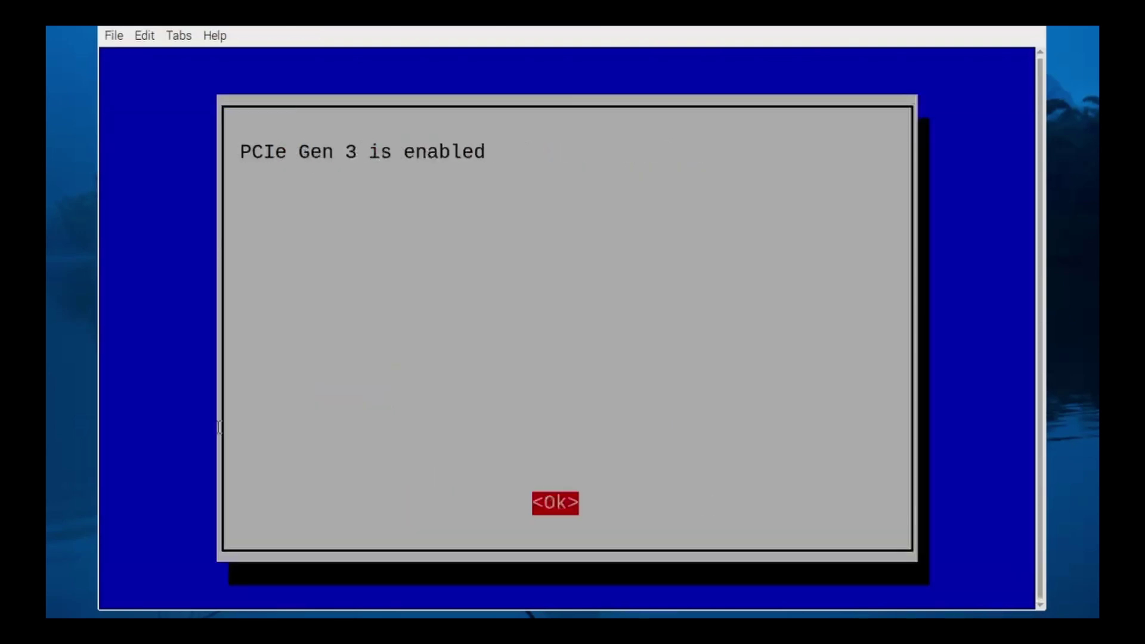
key(Return)
Step: Finish raspi-config to bring up the reboot prompt
key(Tab)
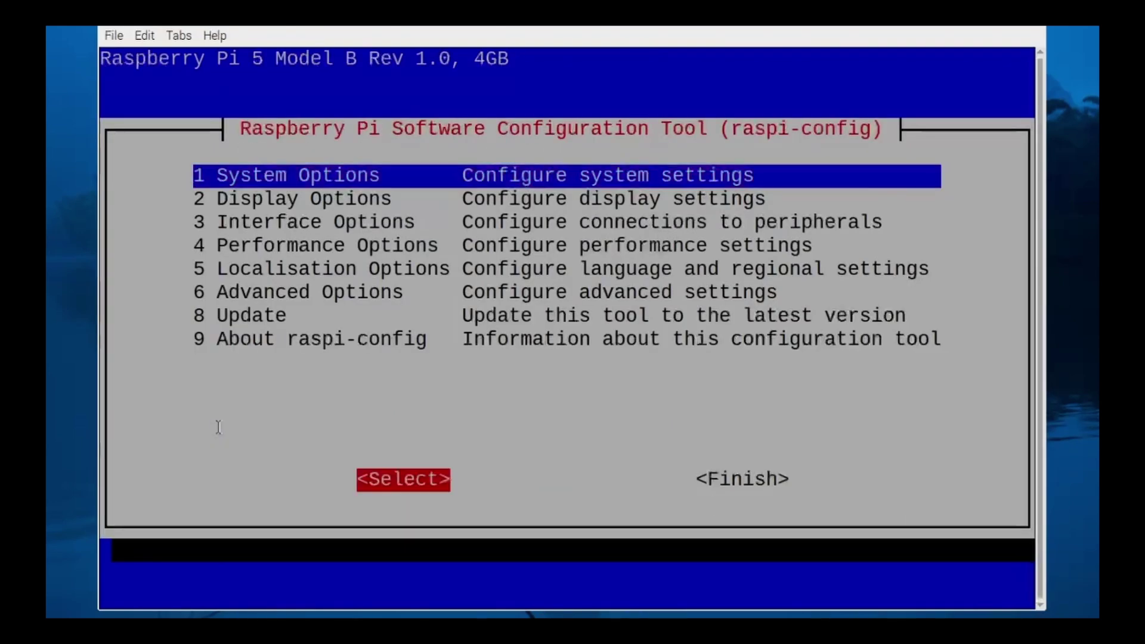
key(Tab)
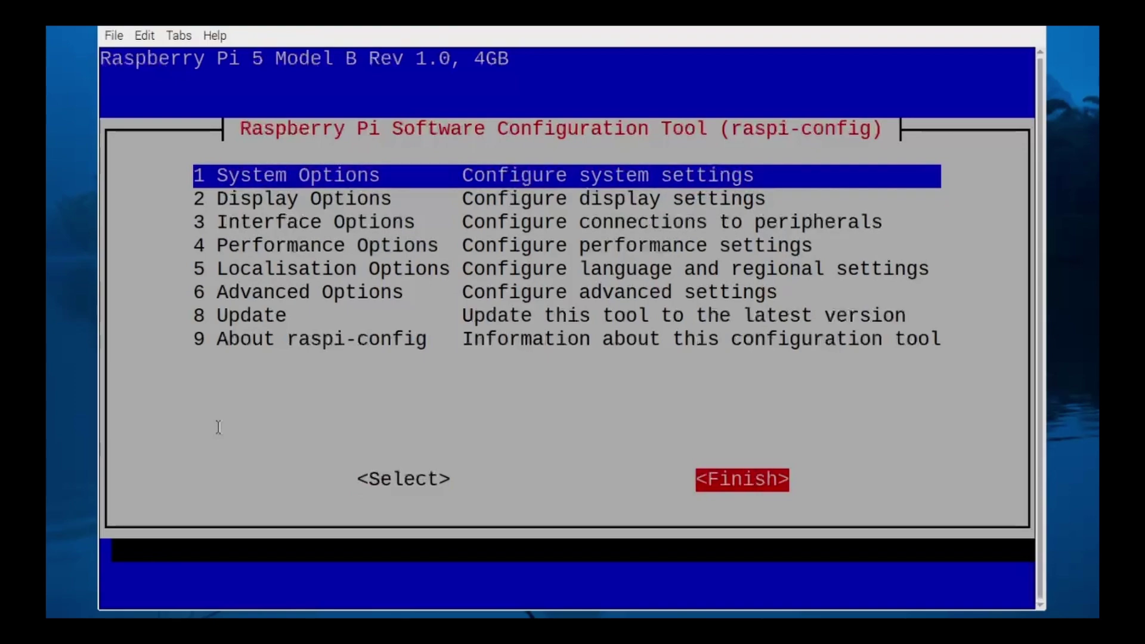
key(Return)
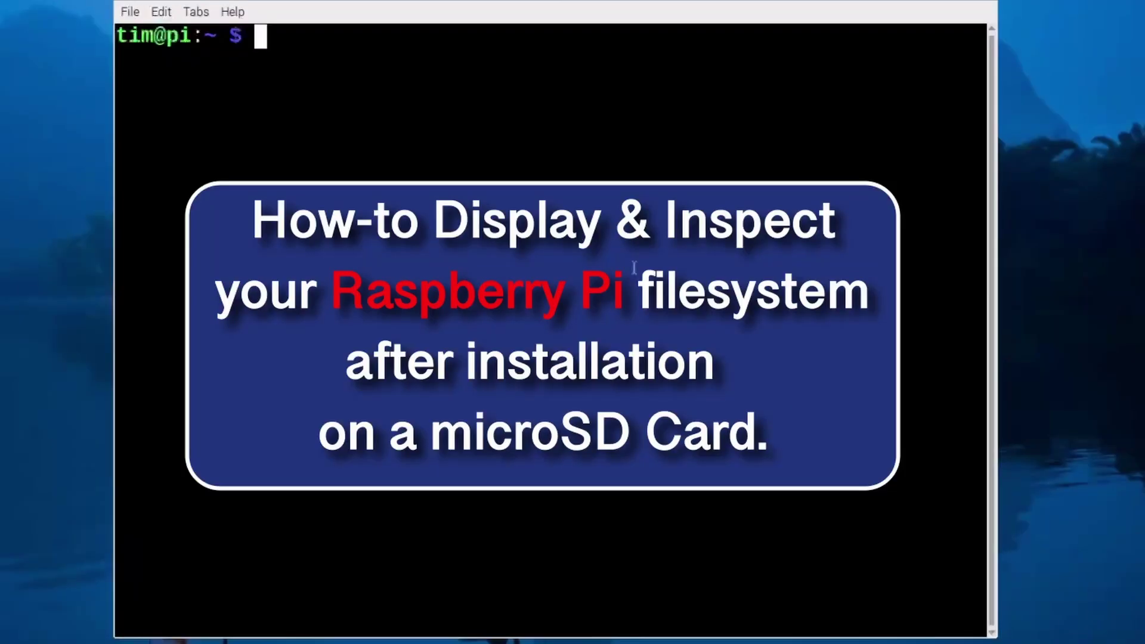
Step: Run df -h and highlight the /dev/mmcblk0p1 partition in its output
text(df -)
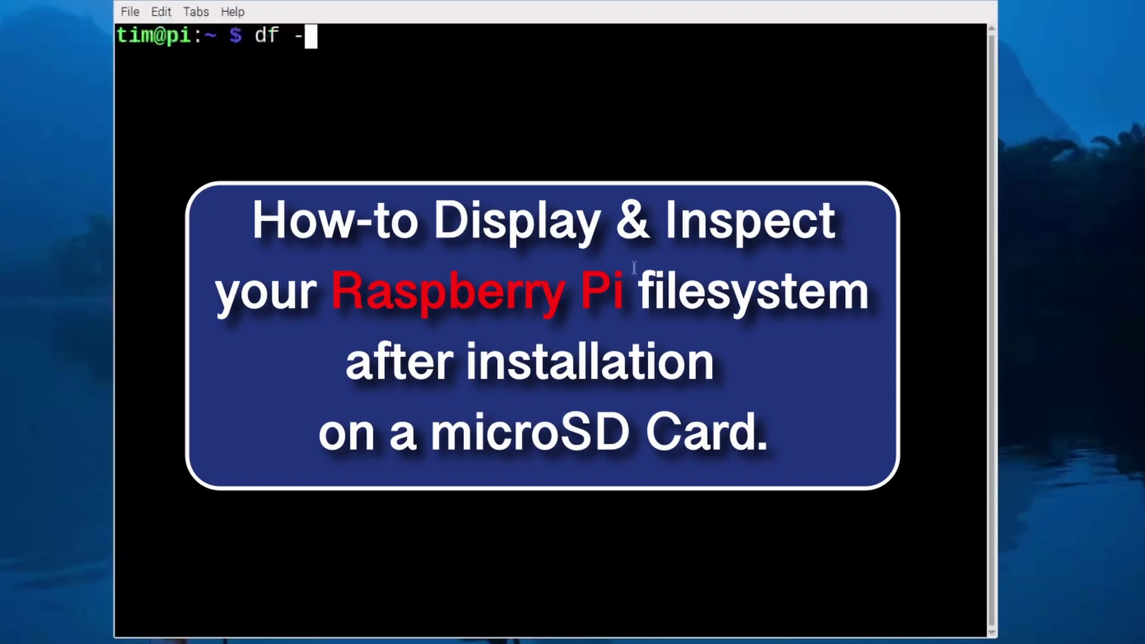
text(h)
key(Return)
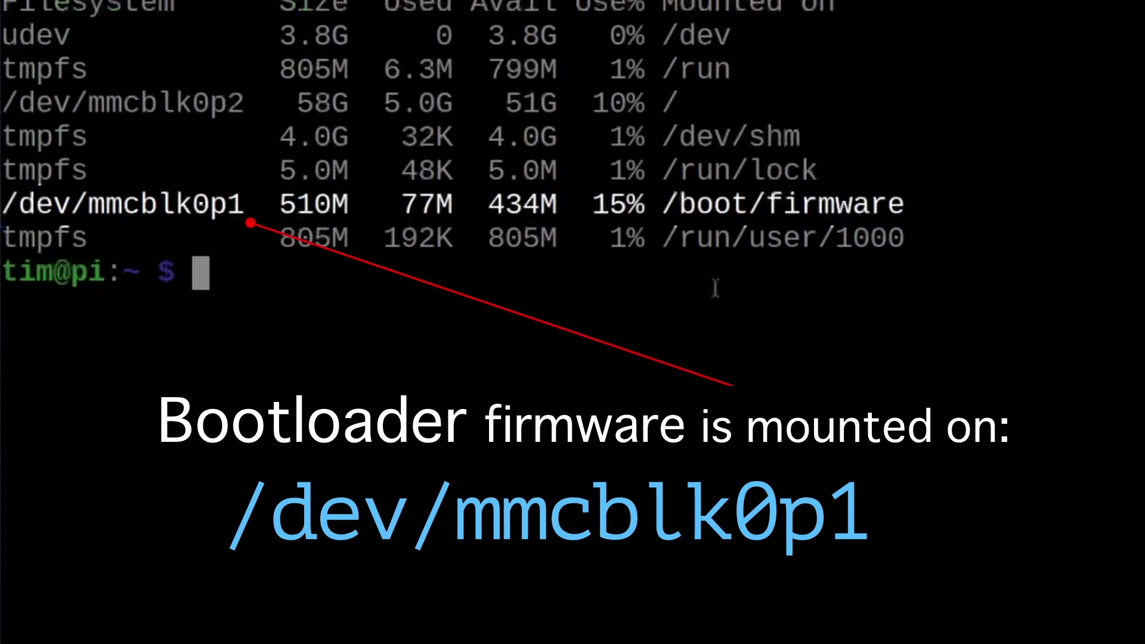
drag(136, 465, 936, 472)
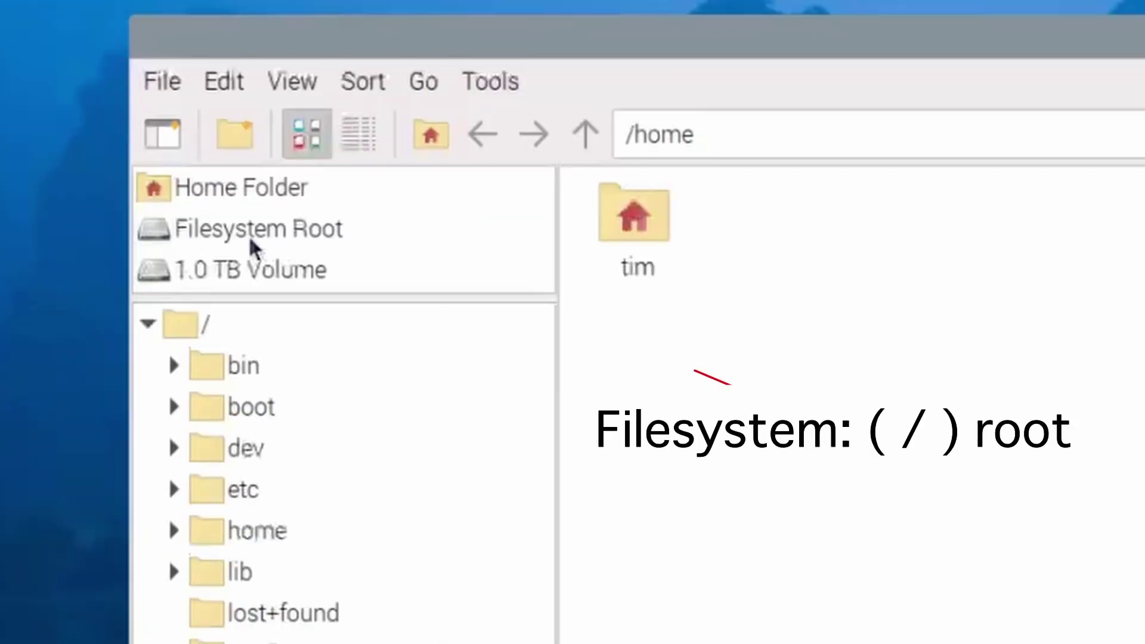
Step: View the top-level folders of / in File Manager, then go back to the home folder
click(248, 235)
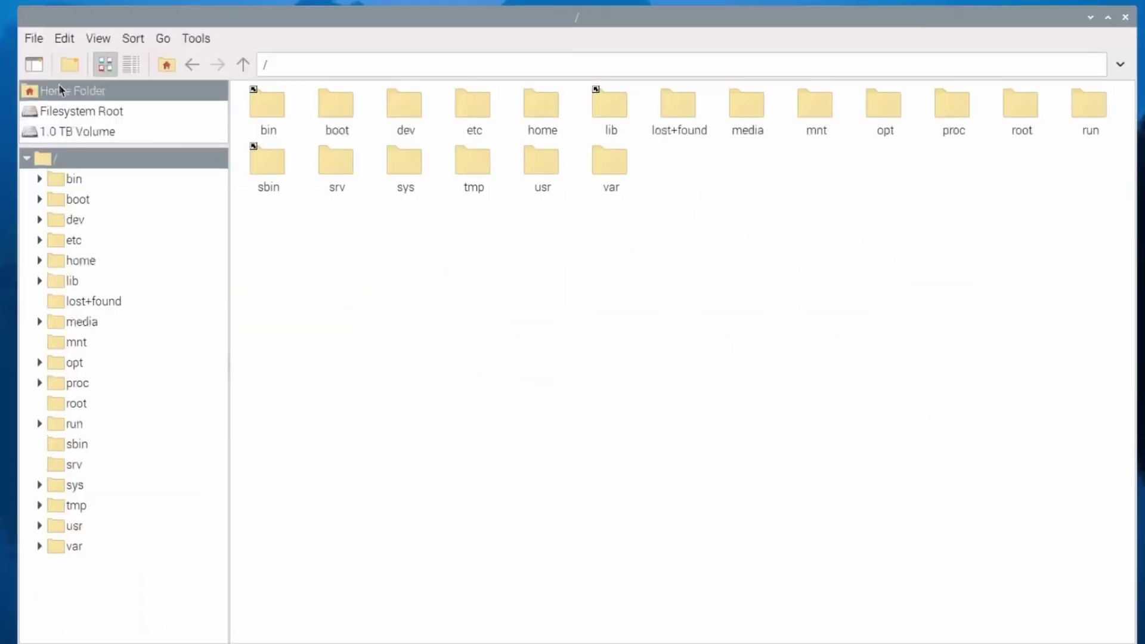
click(60, 90)
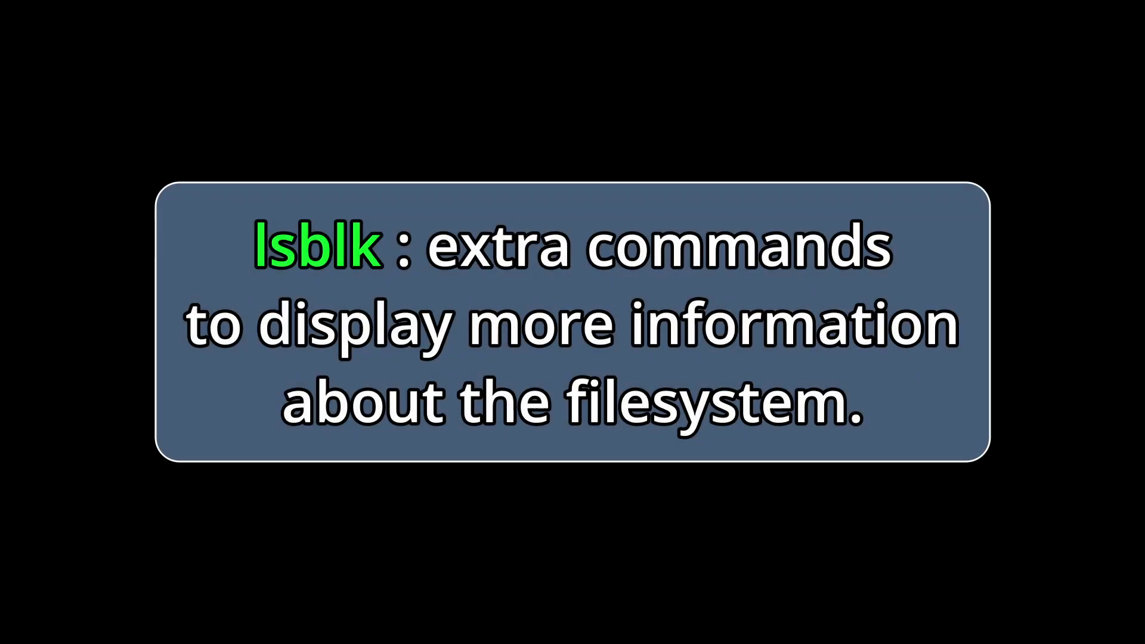
Step: Run lsblk | grep mmc* for the mmcblk0 partitions, then plain lsblk for all devices
text(lsblk )
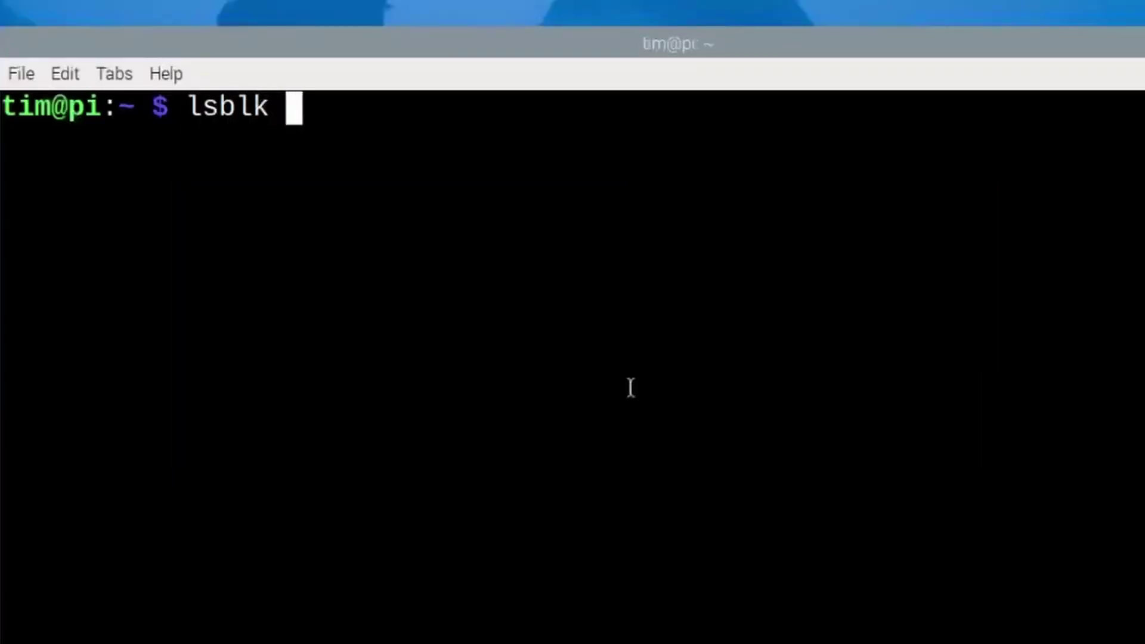
text(| grep mmc*)
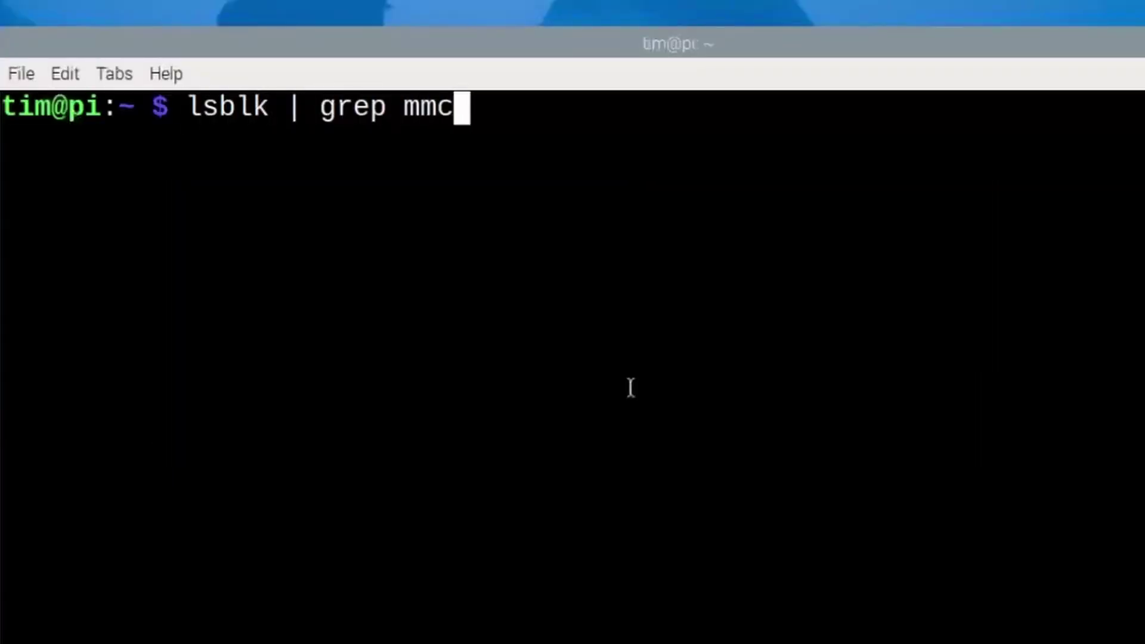
key(Return)
text(lsblk)
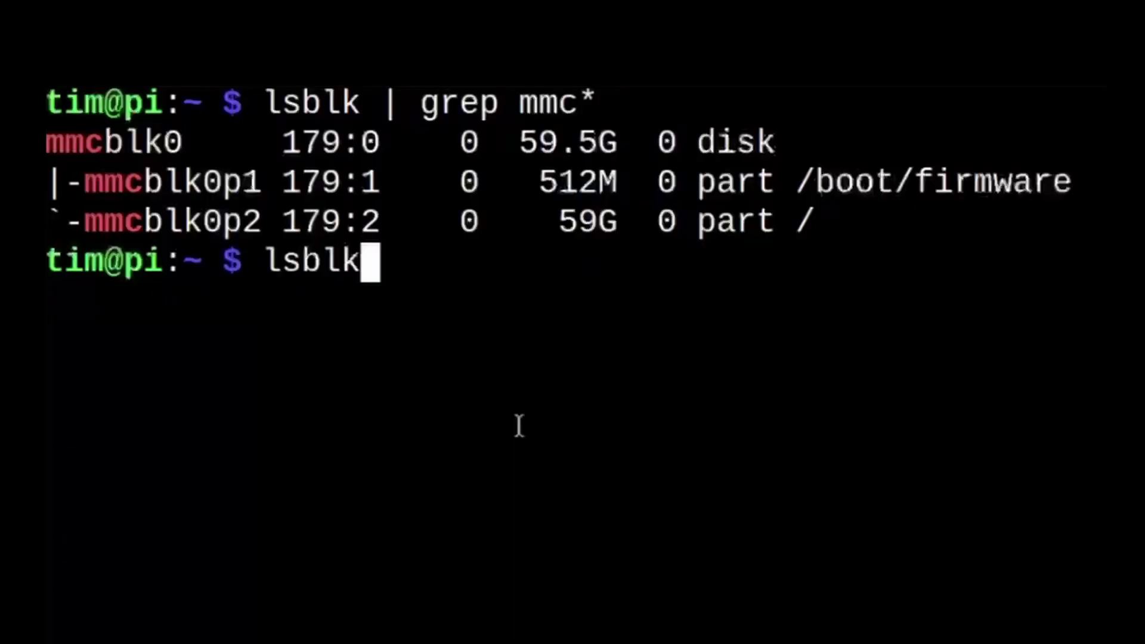
key(Return)
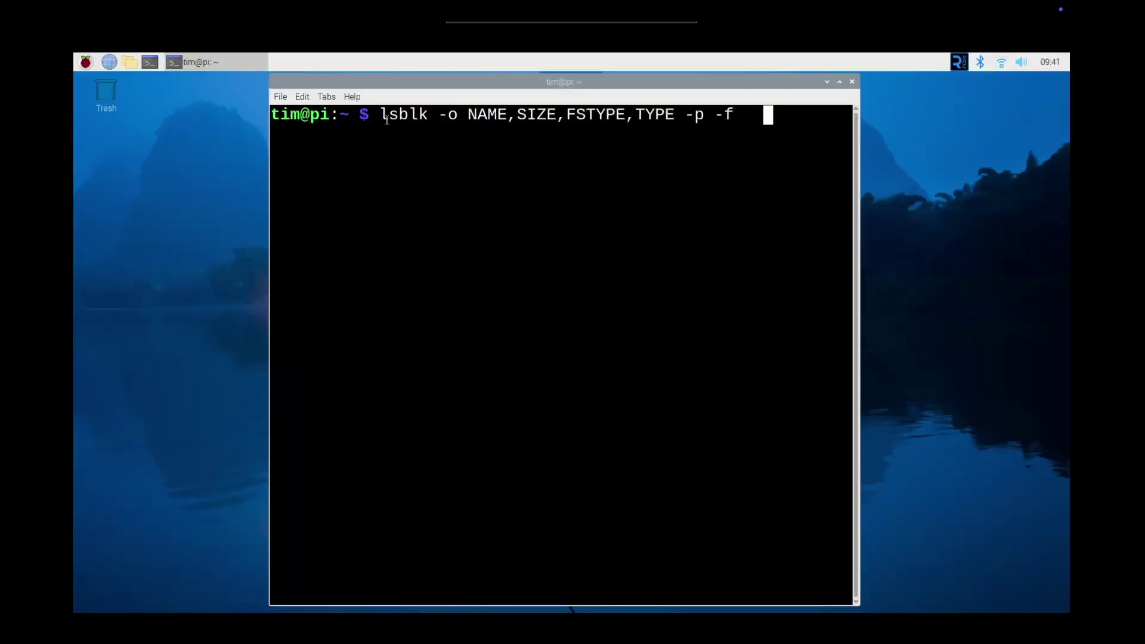
Step: Run lsblk -o NAME,SIZE,FSTYPE,TYPE -p -f to list the chosen columns
drag(382, 114, 751, 119)
click(443, 131)
click(487, 143)
click(757, 128)
key(Return)
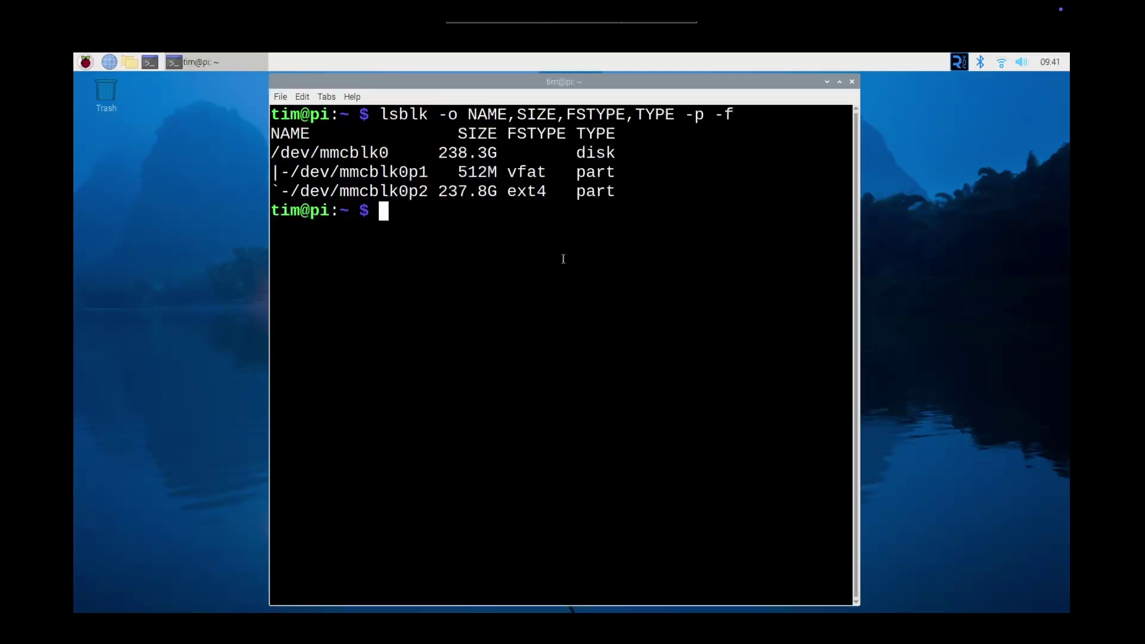
Step: Show lsblk --help's column list, then bring back the previous lsblk column command
text(lsblk )
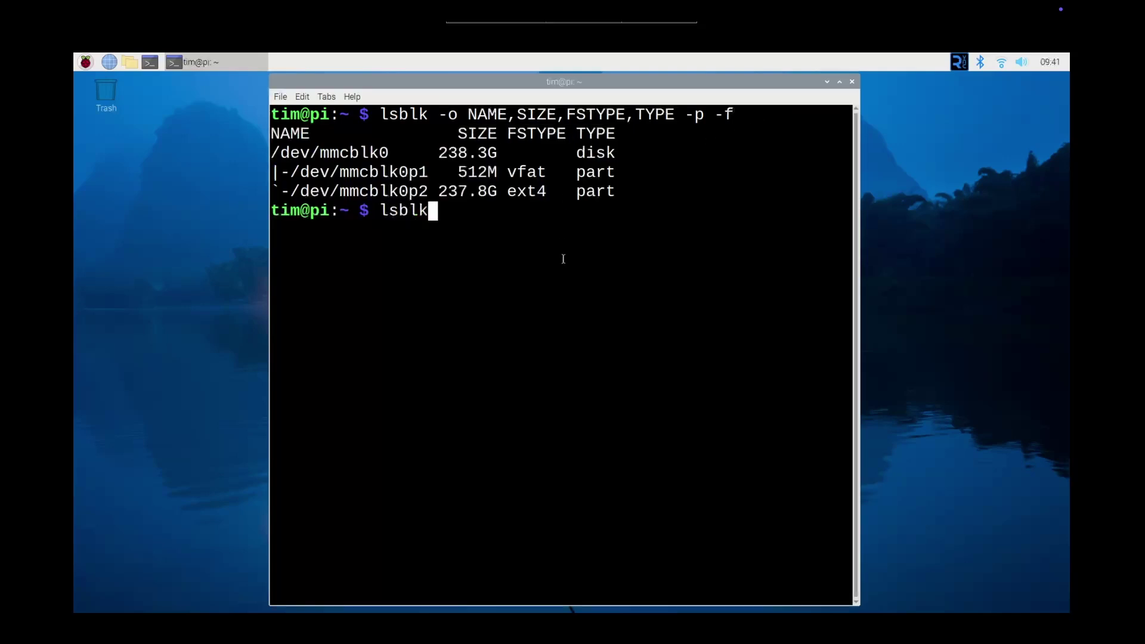
text(--help)
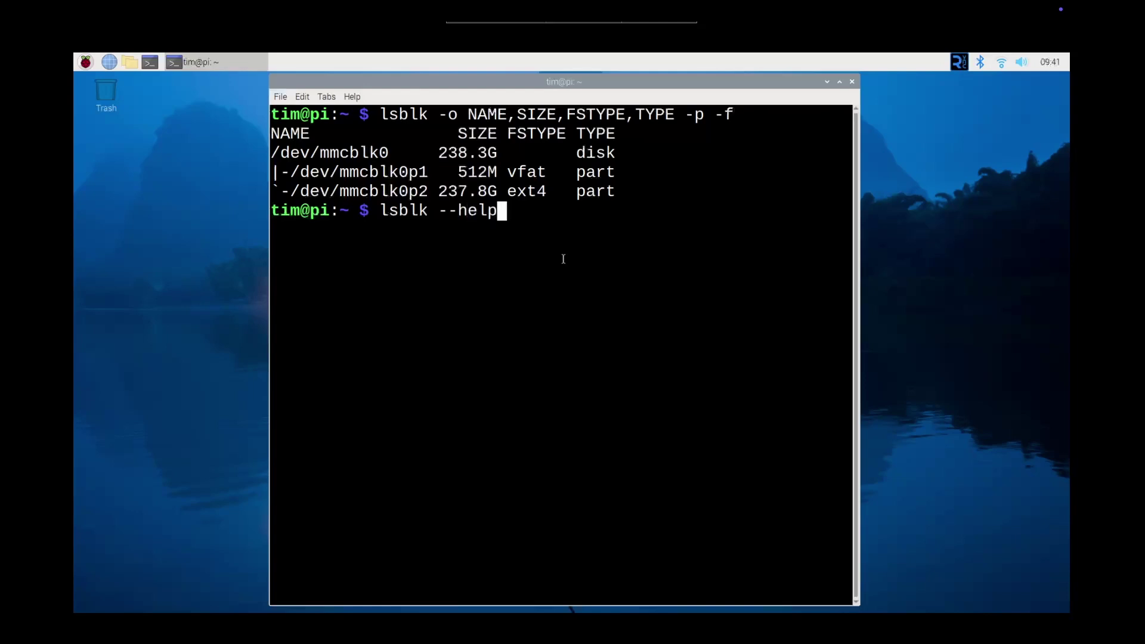
key(Return)
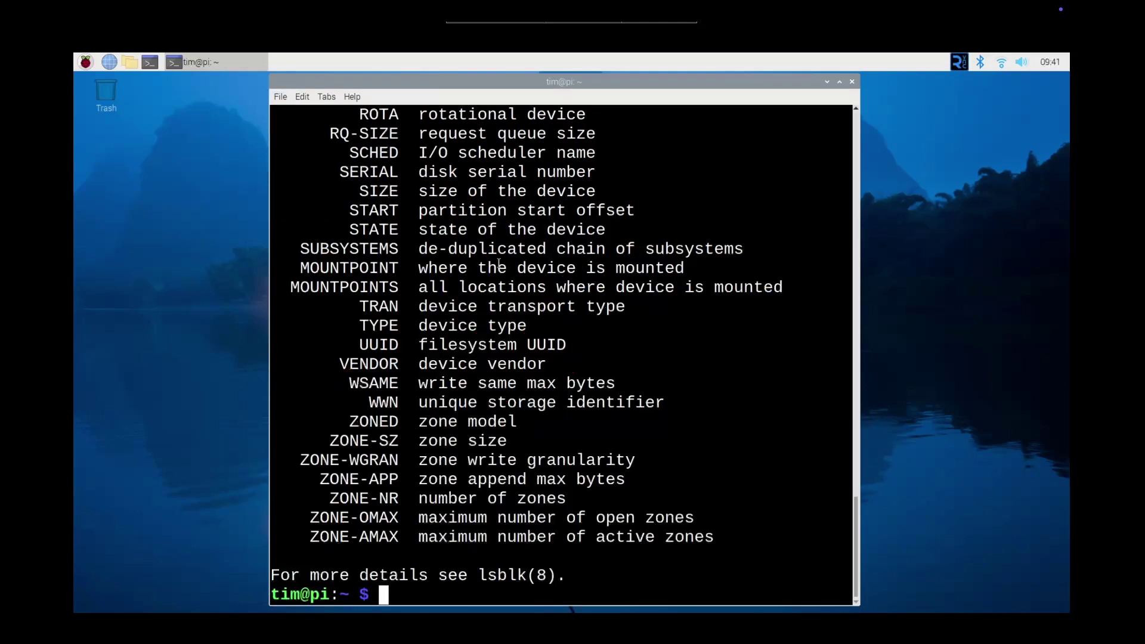
text(lsblk -o NAME,SIZE,FSTYPE,TYPE -p -f)
Step: Insert ,MOUNTPOINT after TYPE in the lsblk -o list and run it
click(769, 351)
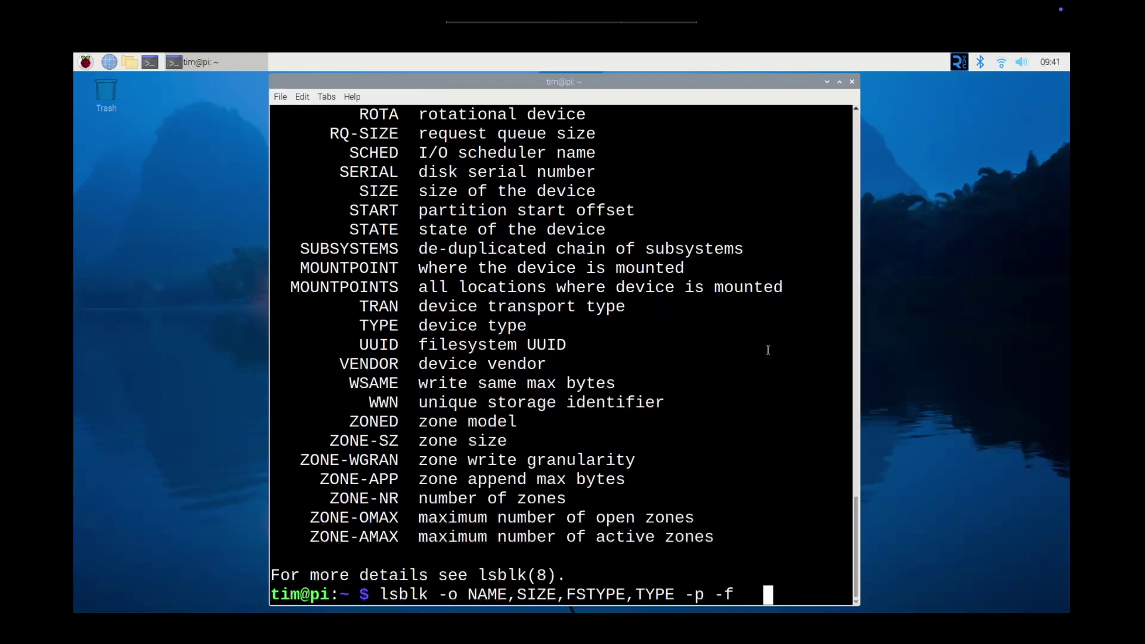
key(BackSpace)
key(Left)
key(Left)
key(Left)
key(Left)
key(Left)
key(Left)
key(Left)
key(Left)
text(,MOUNTP)
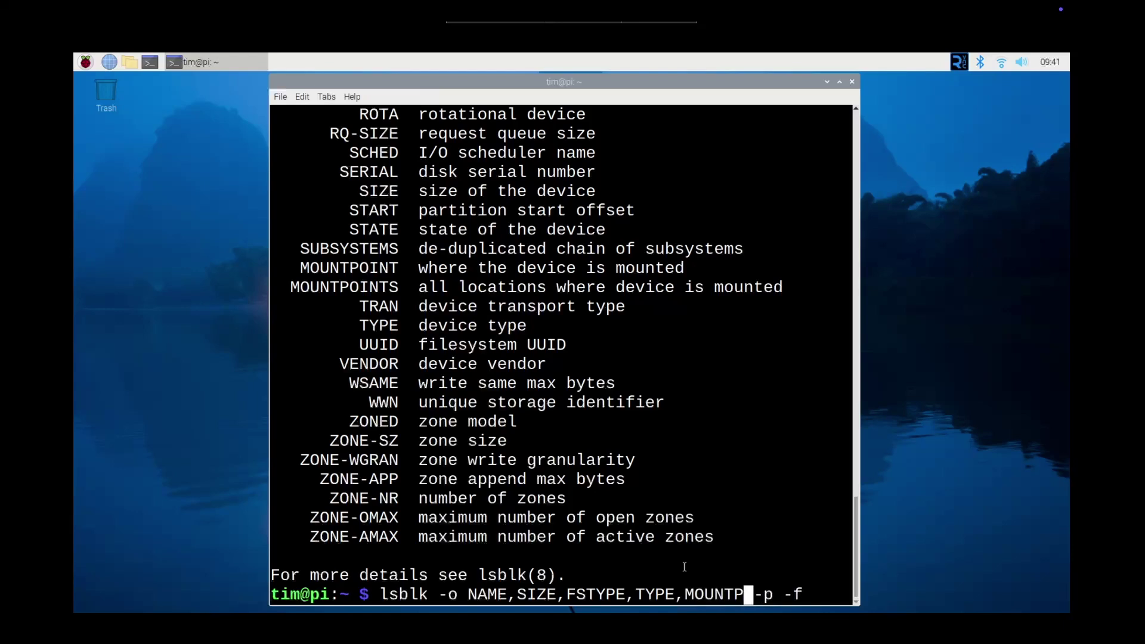
text(OINT)
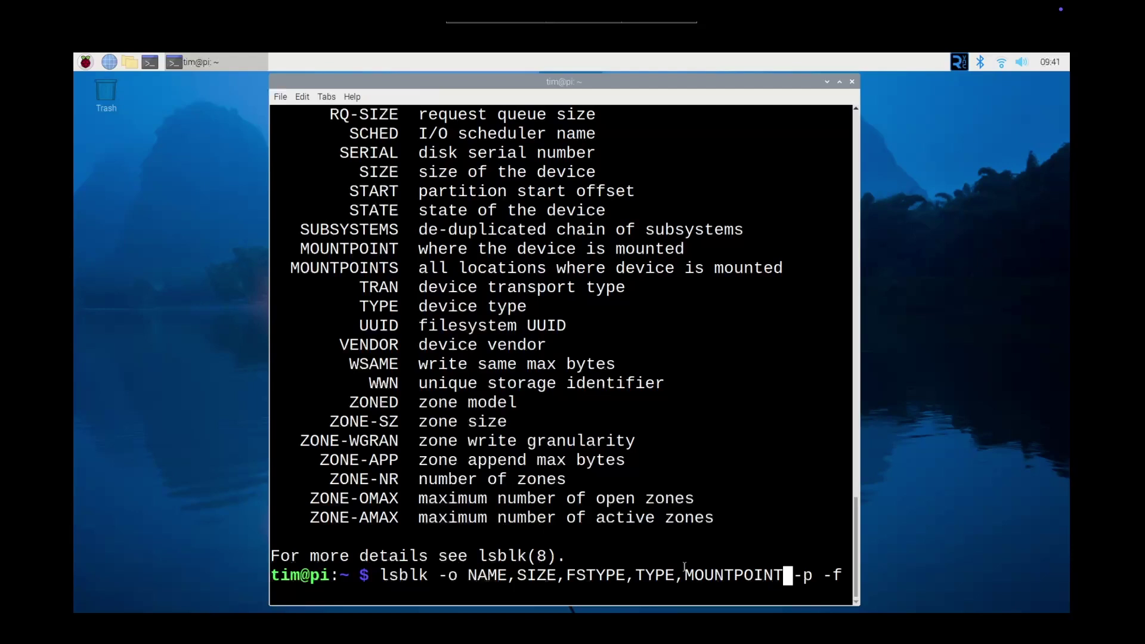
key(Return)
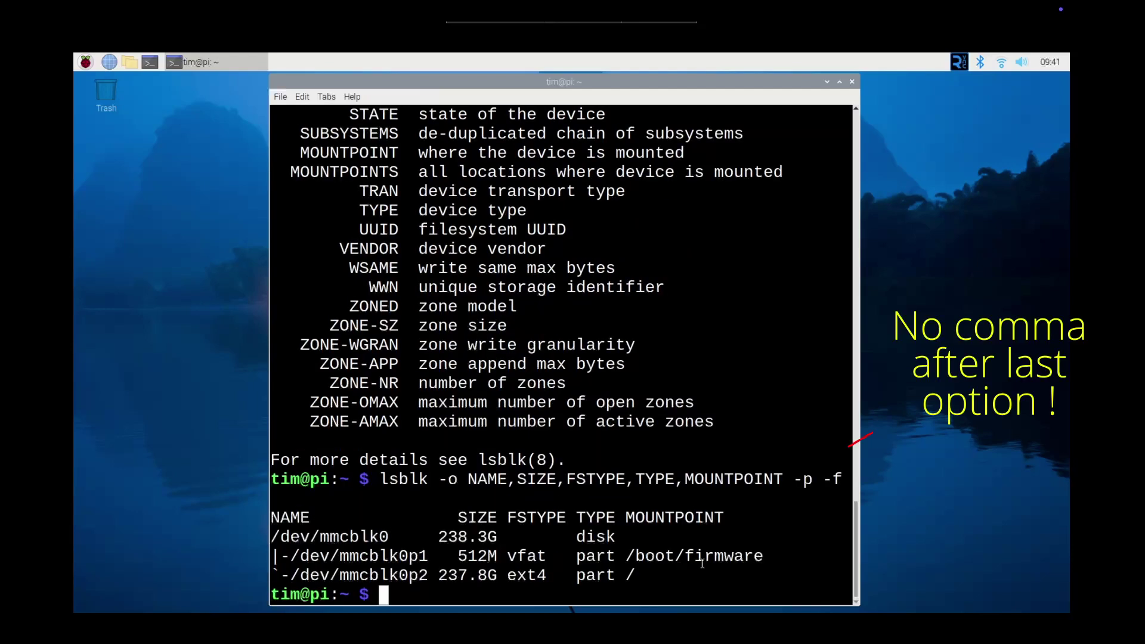
Step: Highlight the new MOUNTPOINT heading, then recall the lsblk command on a cleared screen
drag(626, 518, 741, 520)
click(666, 584)
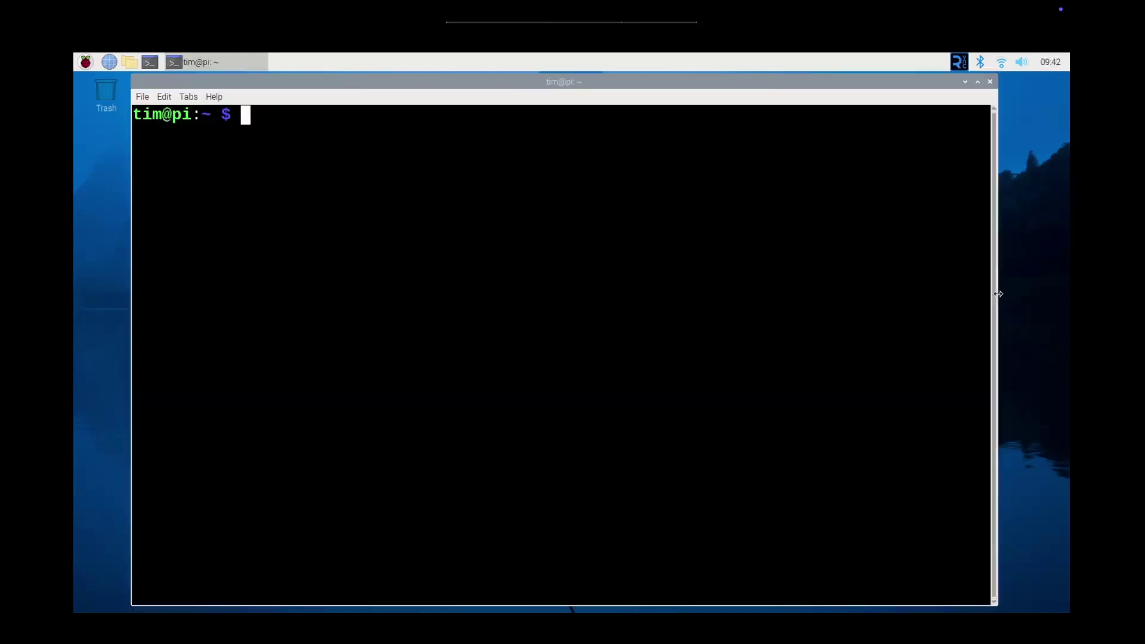
key(Up)
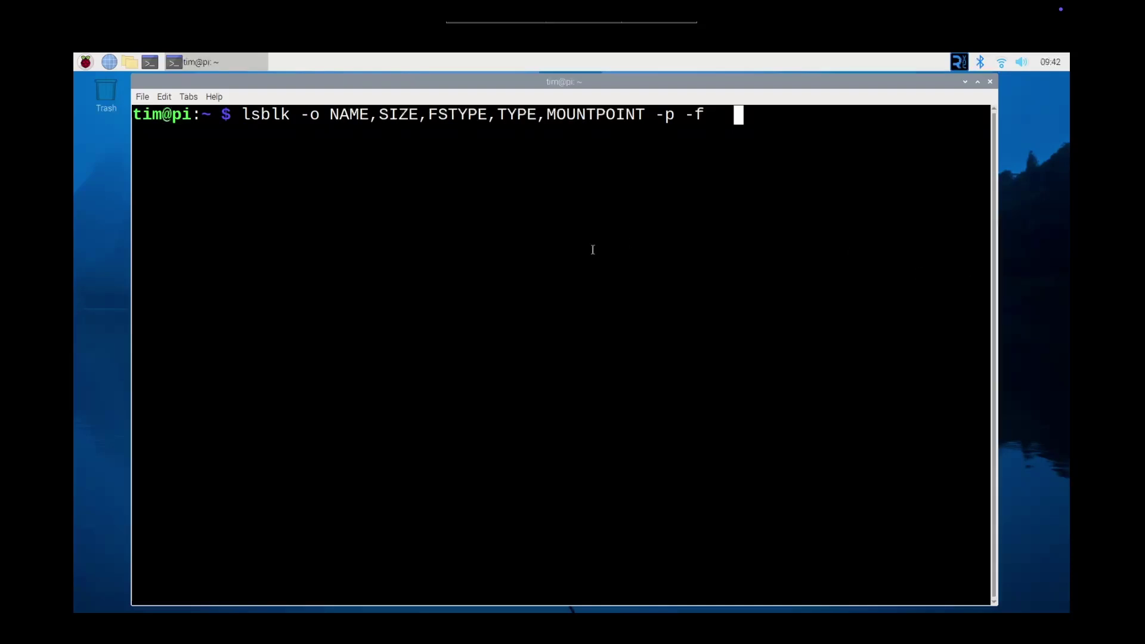
Step: Run the MOUNTPOINT listing, then append TYPE,UUID to the -o columns and rerun lsblk
key(Return)
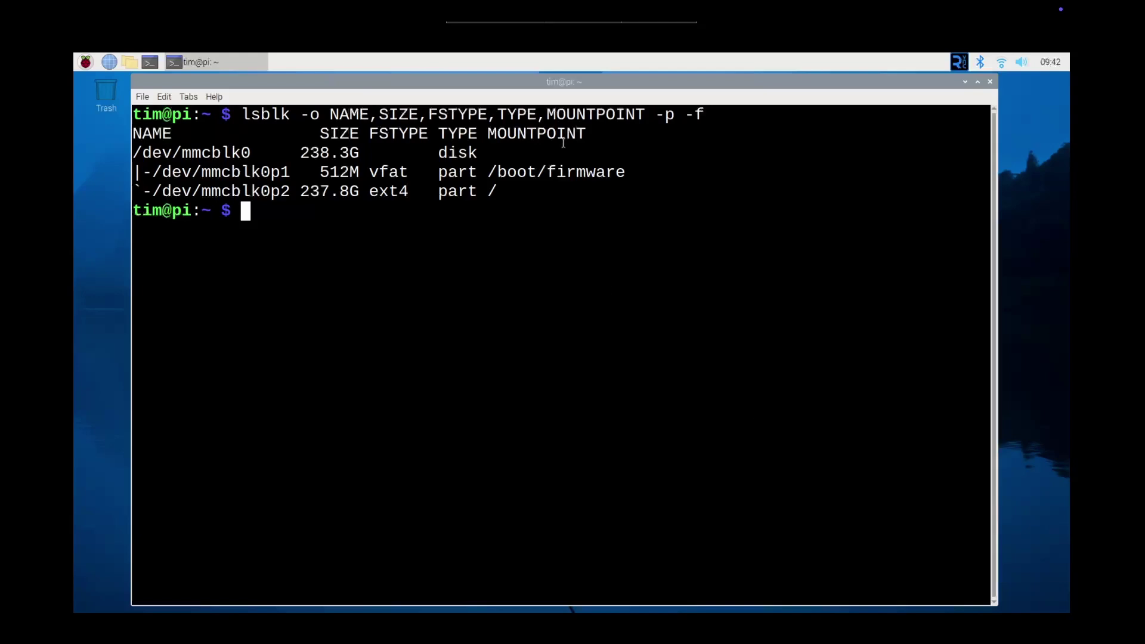
drag(547, 114, 644, 115)
drag(488, 133, 587, 133)
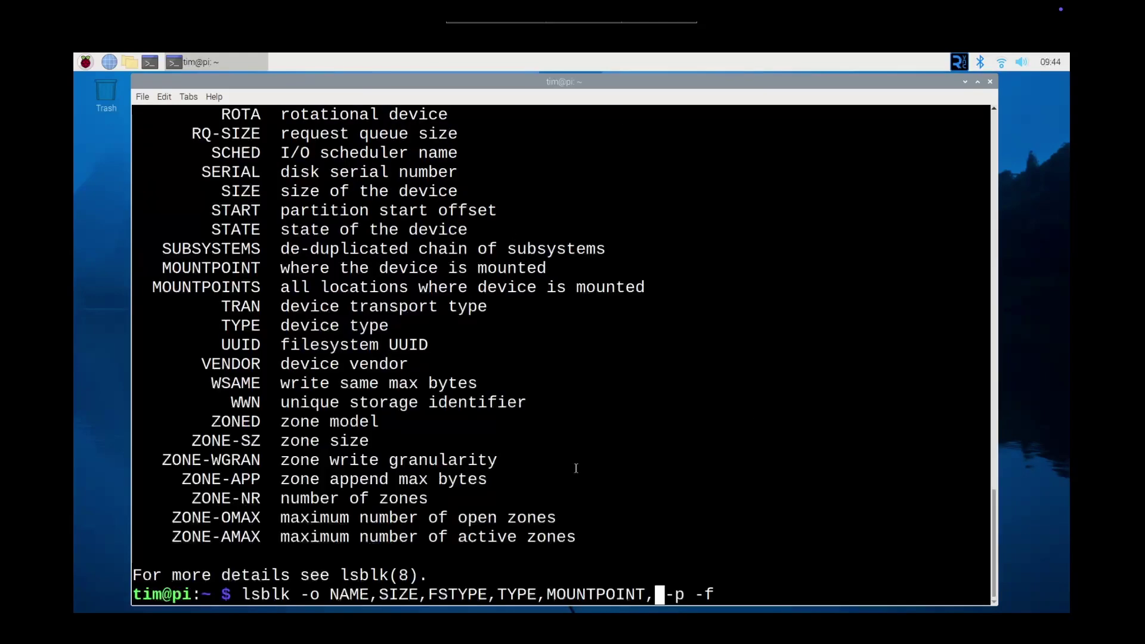
text(TYPE)
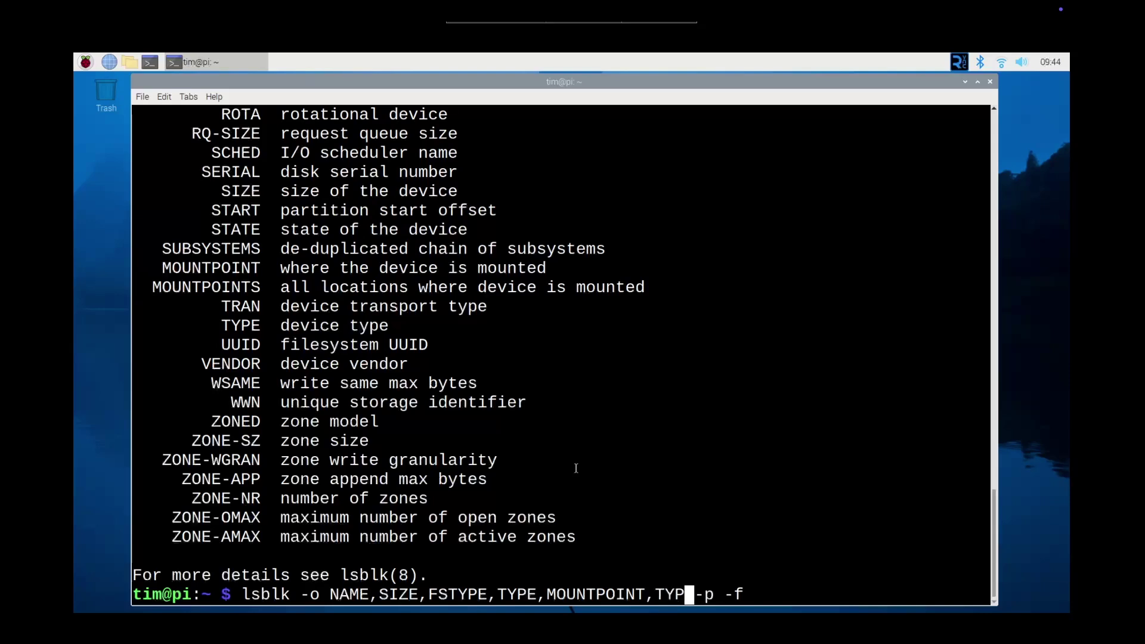
text(,)
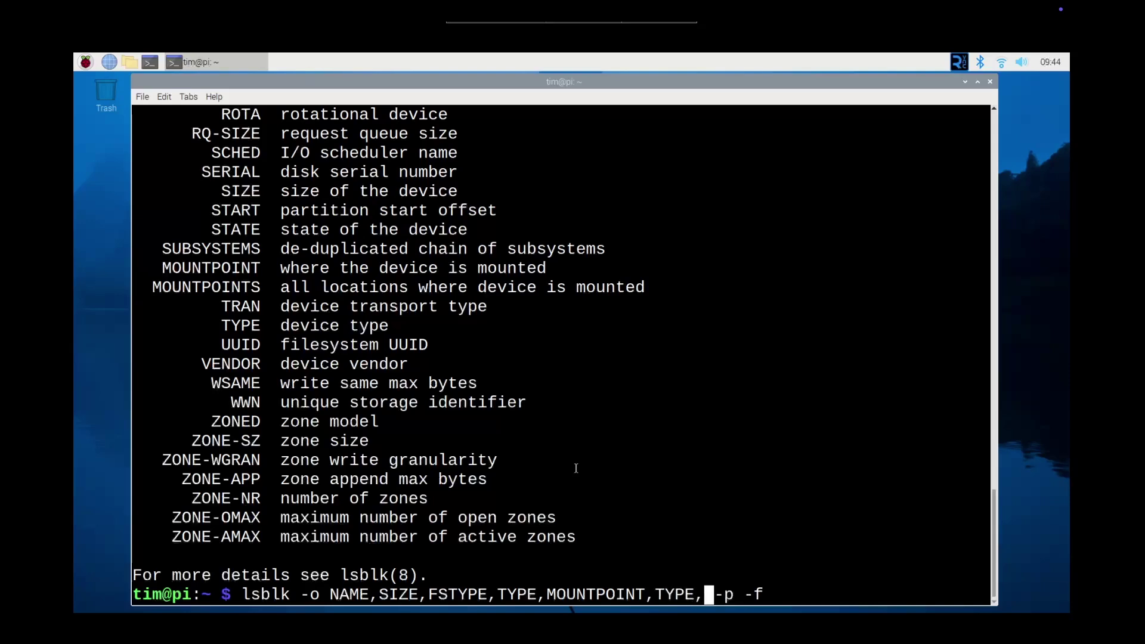
text(UUID)
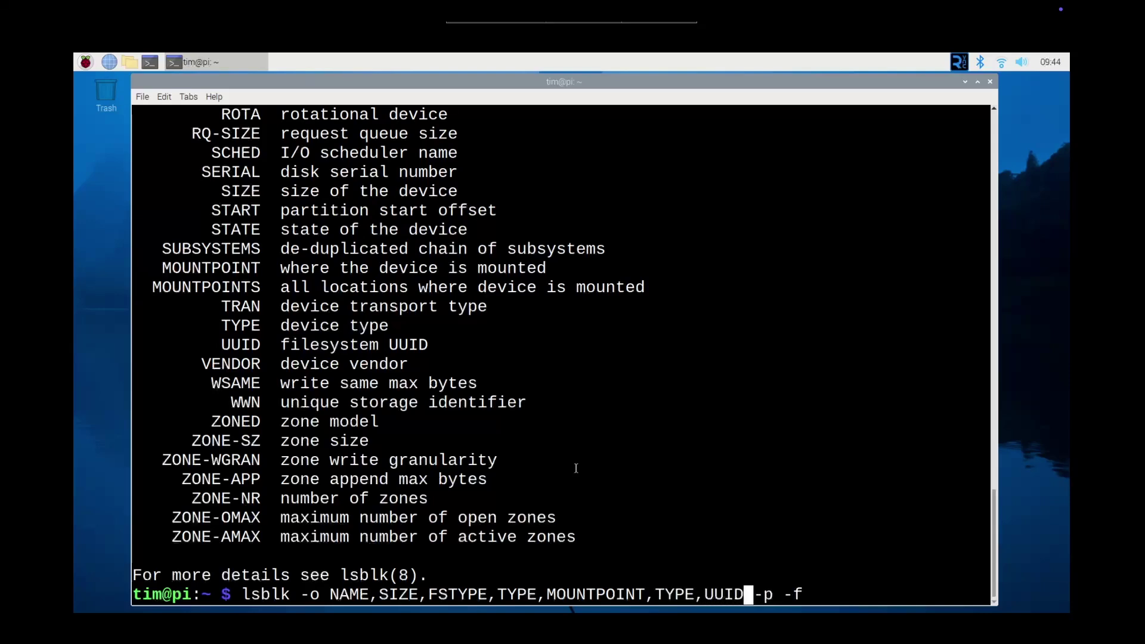
key(Right)
key(Right)
key(Right)
key(Right)
key(Right)
key(Right)
key(Right)
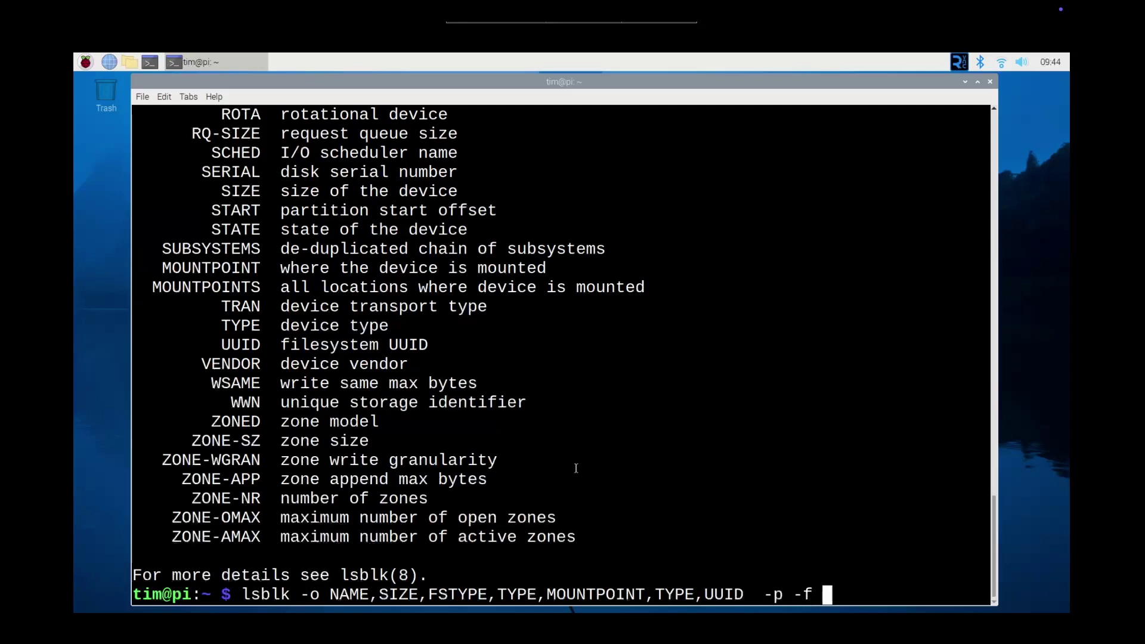
key(Return)
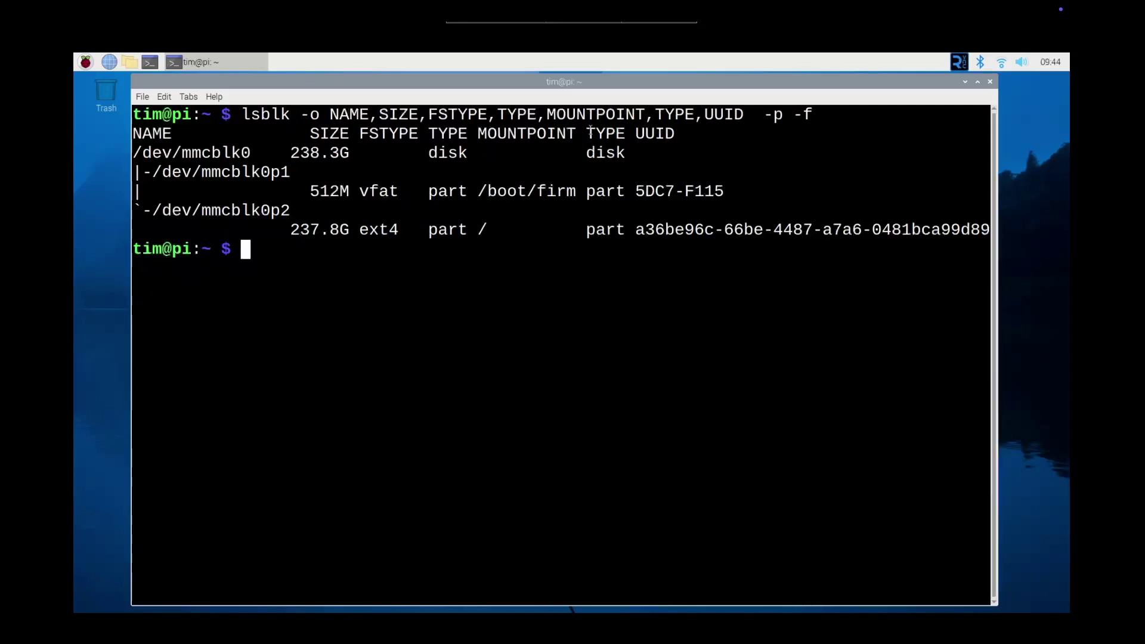
Step: Highlight the TYPE heading, /dev/mmcblk0 row, and the ext4 and vfat 5DC7-F115 UUIDs
drag(588, 134, 622, 134)
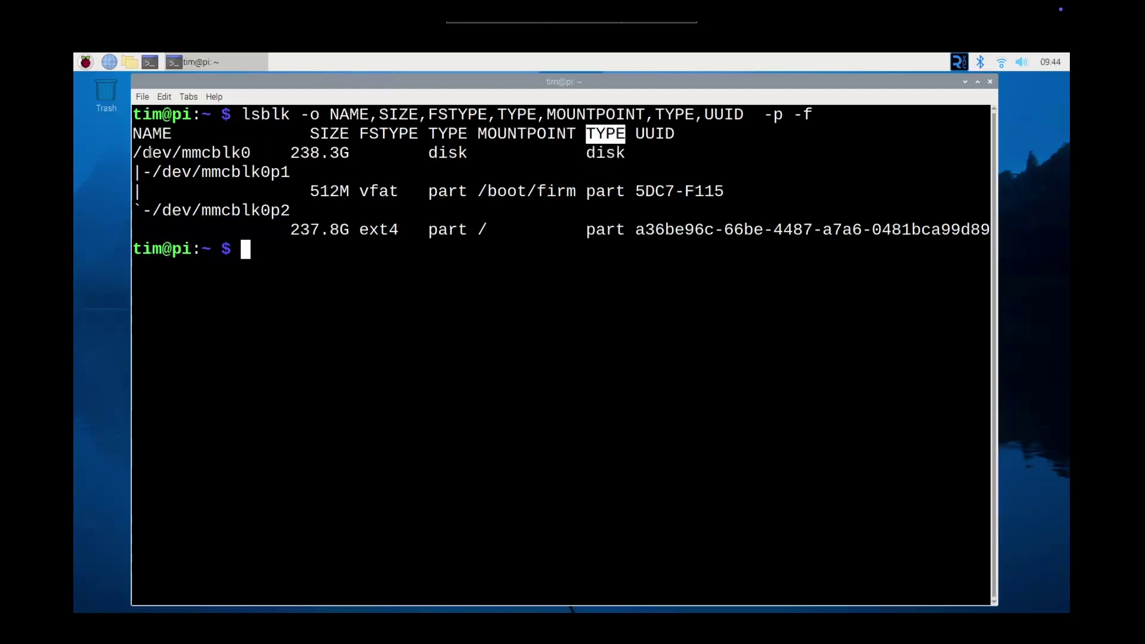
drag(142, 154, 641, 158)
click(581, 289)
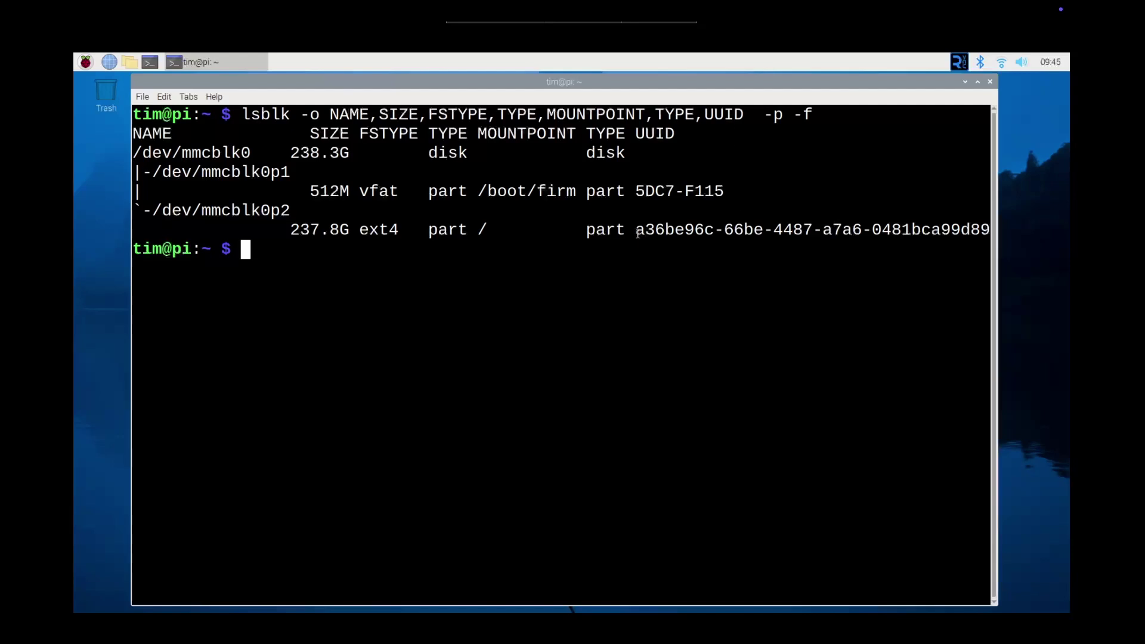
drag(639, 234, 992, 238)
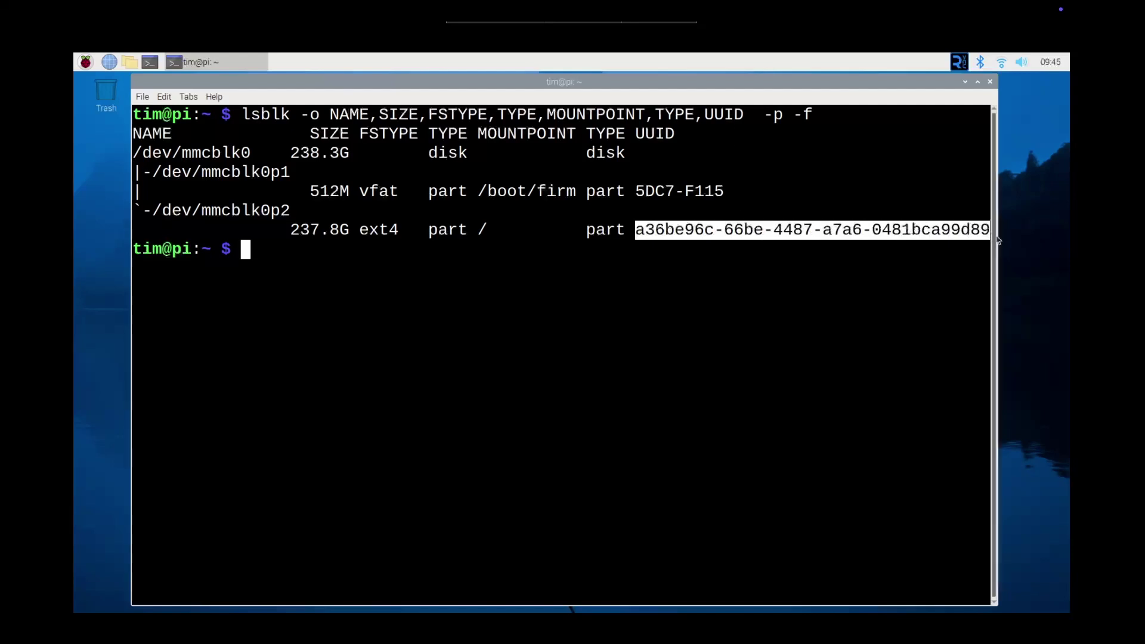
click(635, 190)
drag(636, 190, 730, 185)
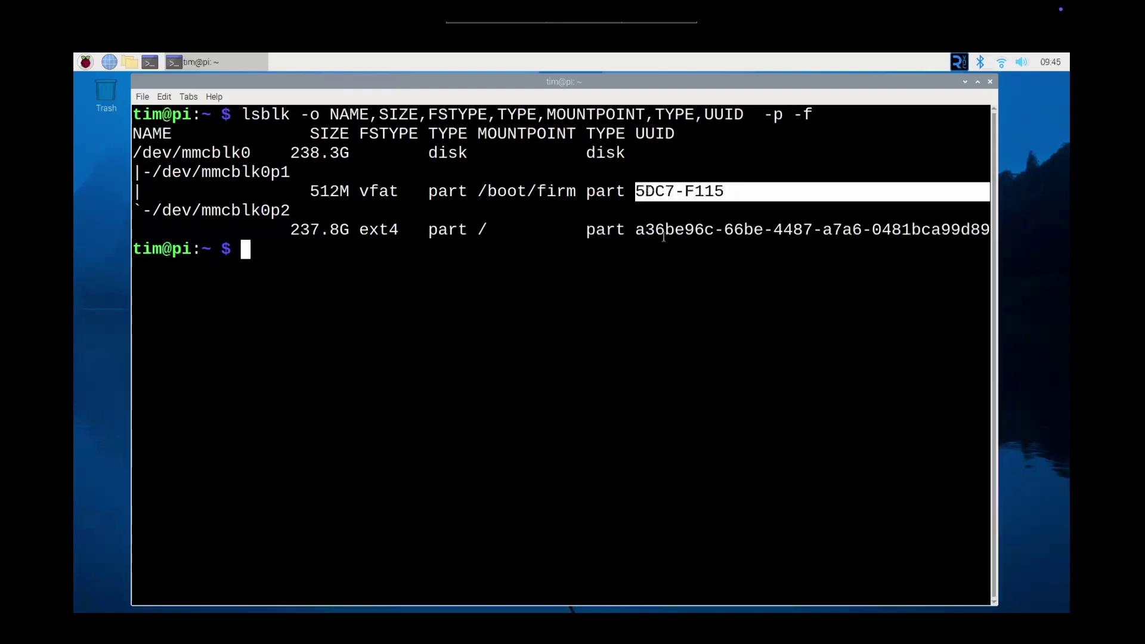
click(643, 333)
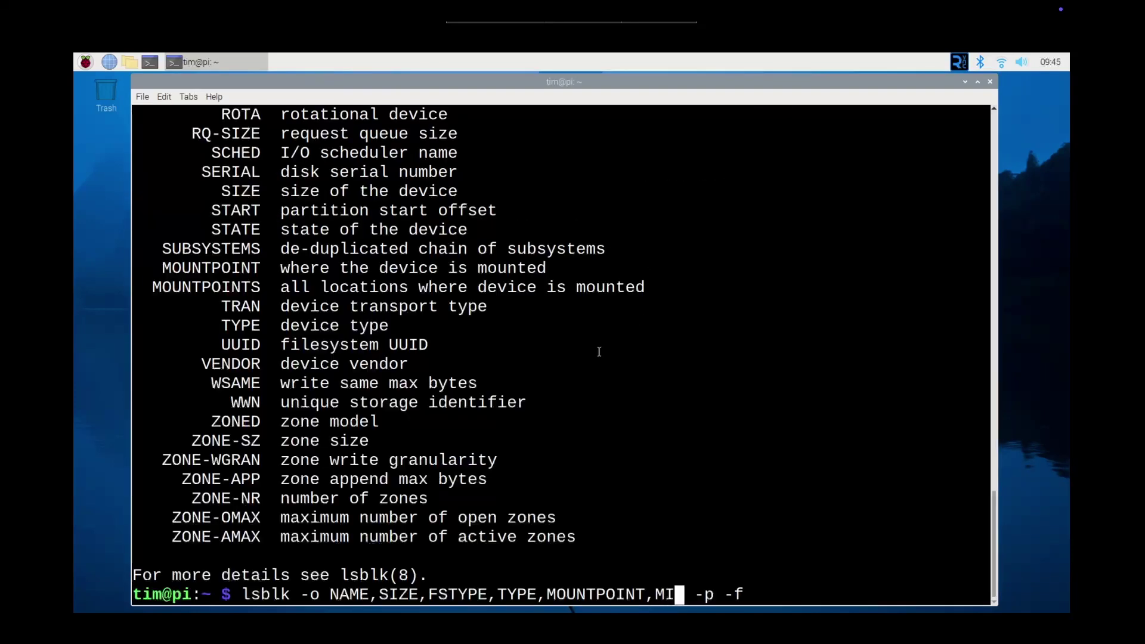
text(N-IO  -p -f)
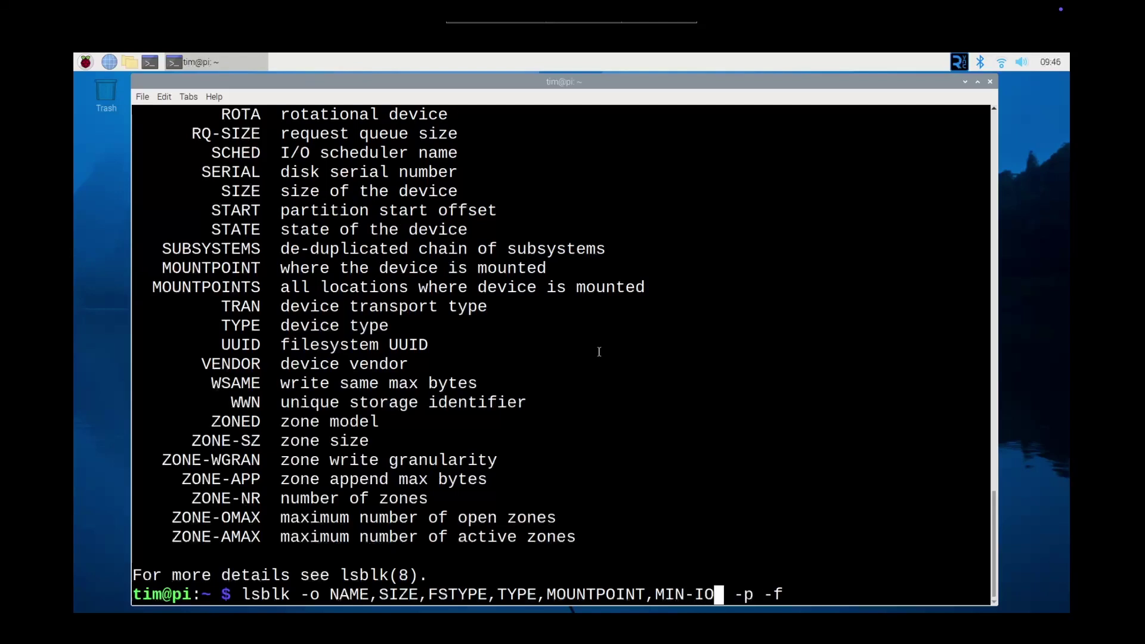
Step: Run lsblk with ,MIN-IO (512 everywhere), then rerun it with a trailing ,SIZE column
key(Return)
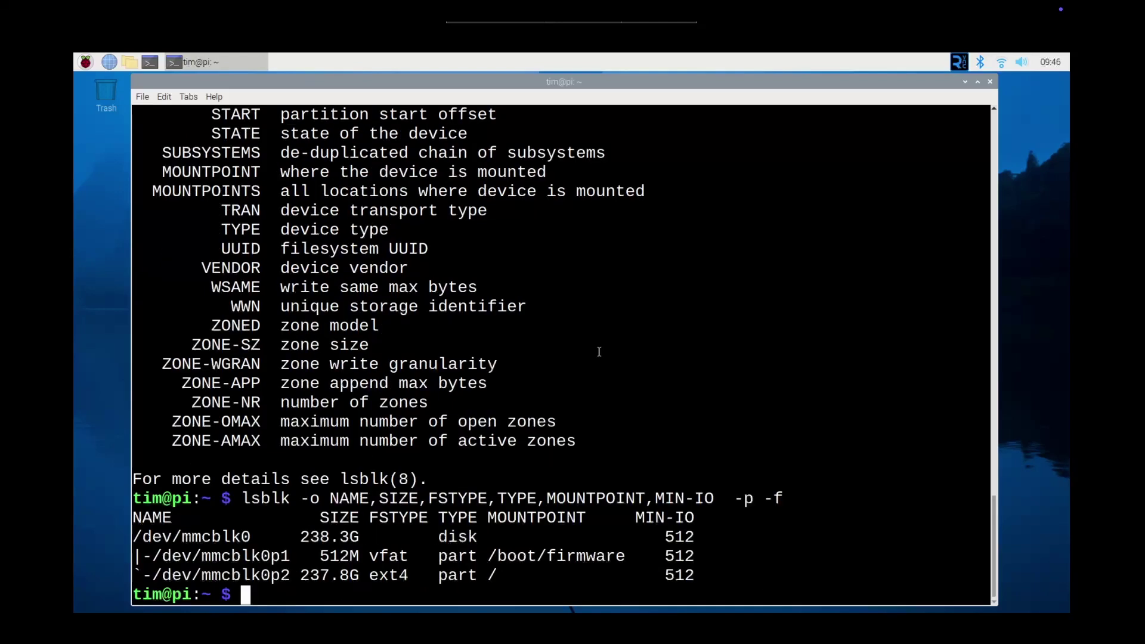
key(ctrl+l)
key(Up)
key(Left)
key(Left)
key(Left)
key(Left)
key(Left)
key(Left)
key(Left)
text(,SIZE)
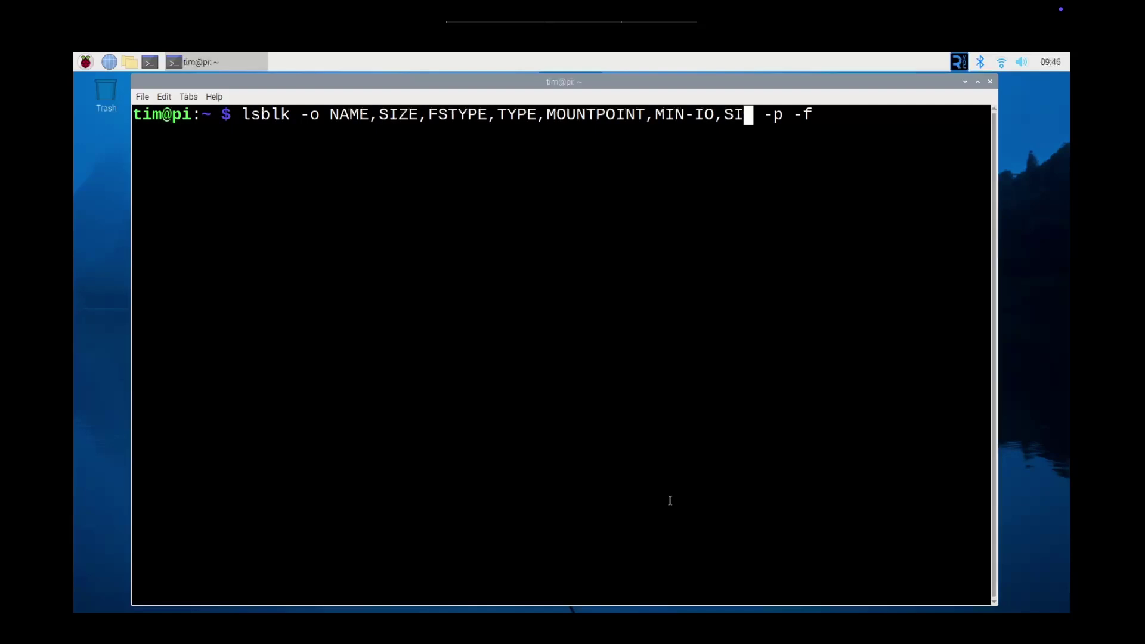
key(Return)
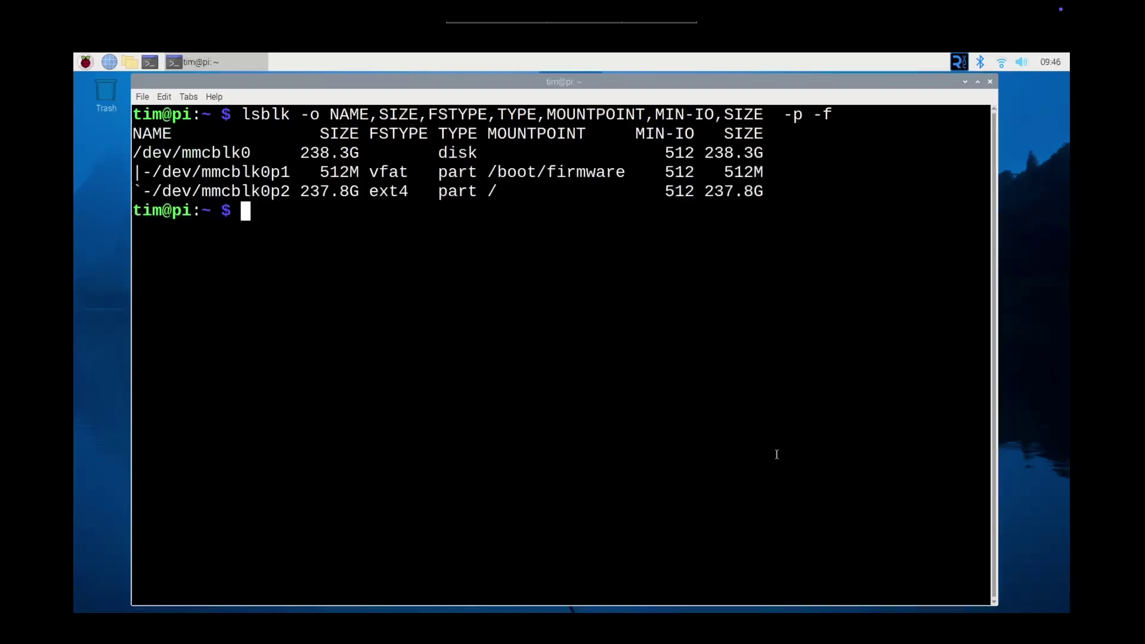